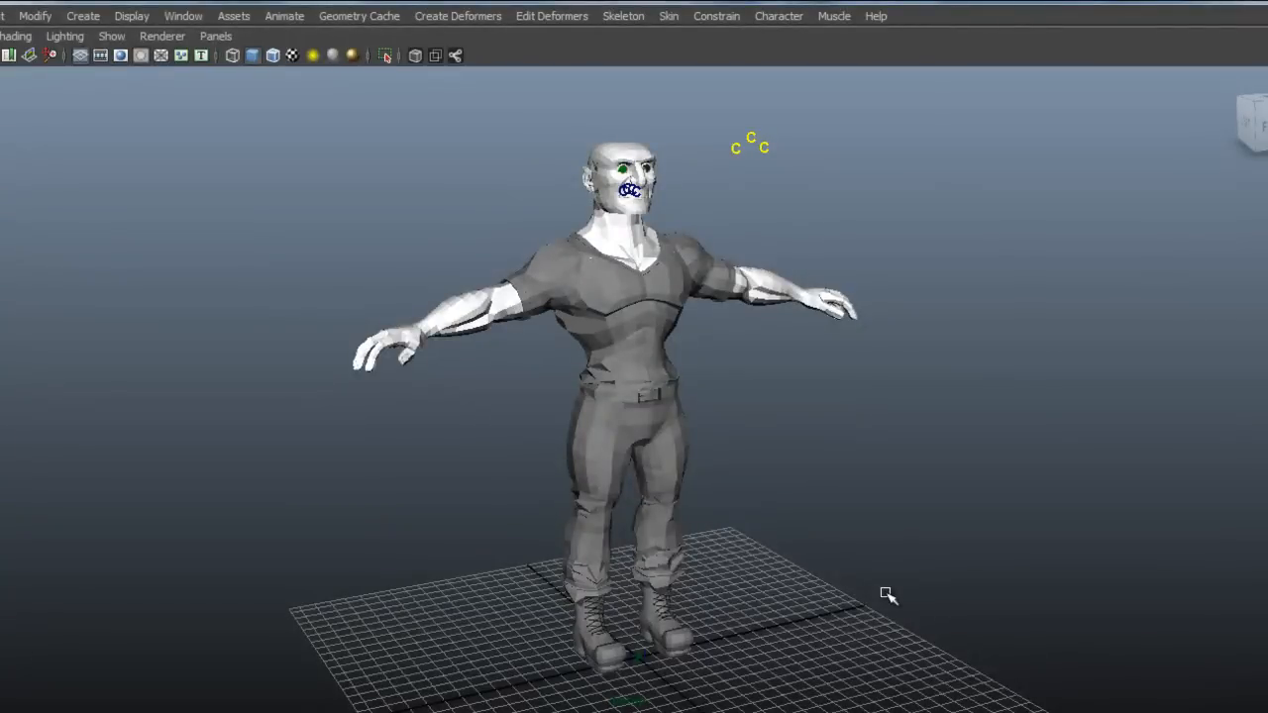
Step: Select the character's body mesh and switch it to vertex editing
alt+drag(849, 594, 741, 577)
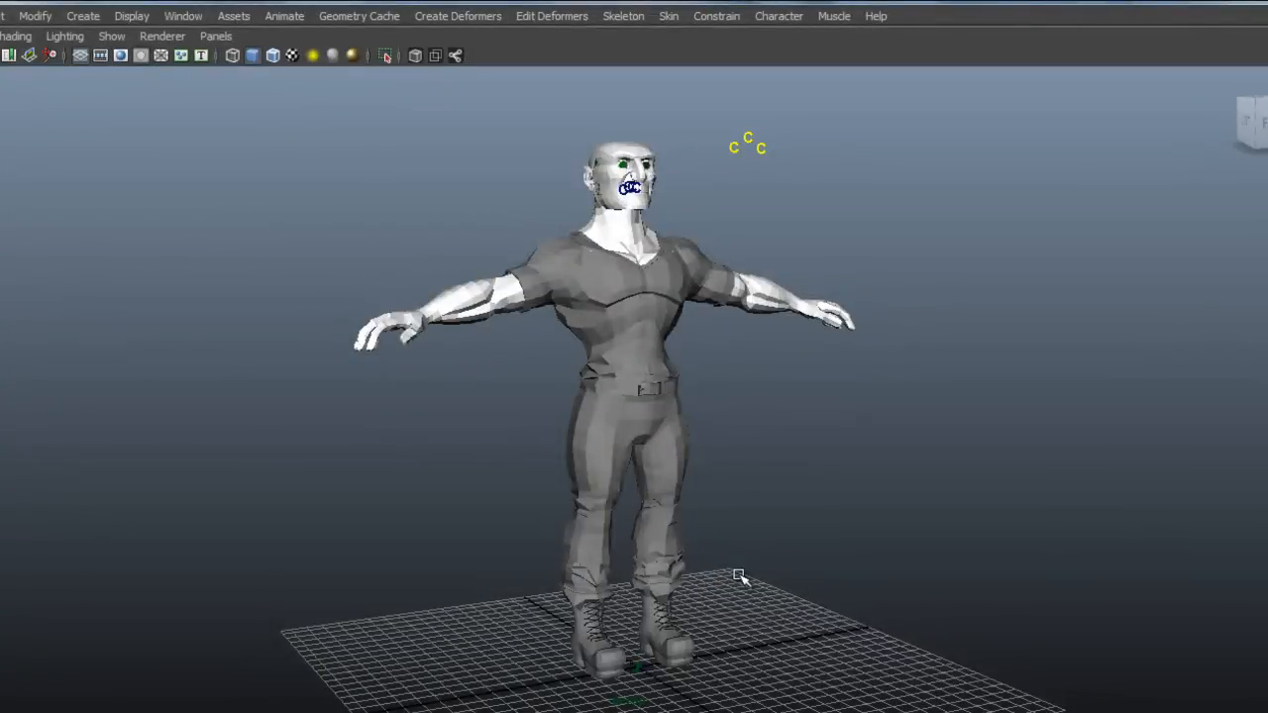
alt+drag(772, 549, 753, 470)
scroll(1120, 518, up, 5)
scroll(1109, 515, down, 5)
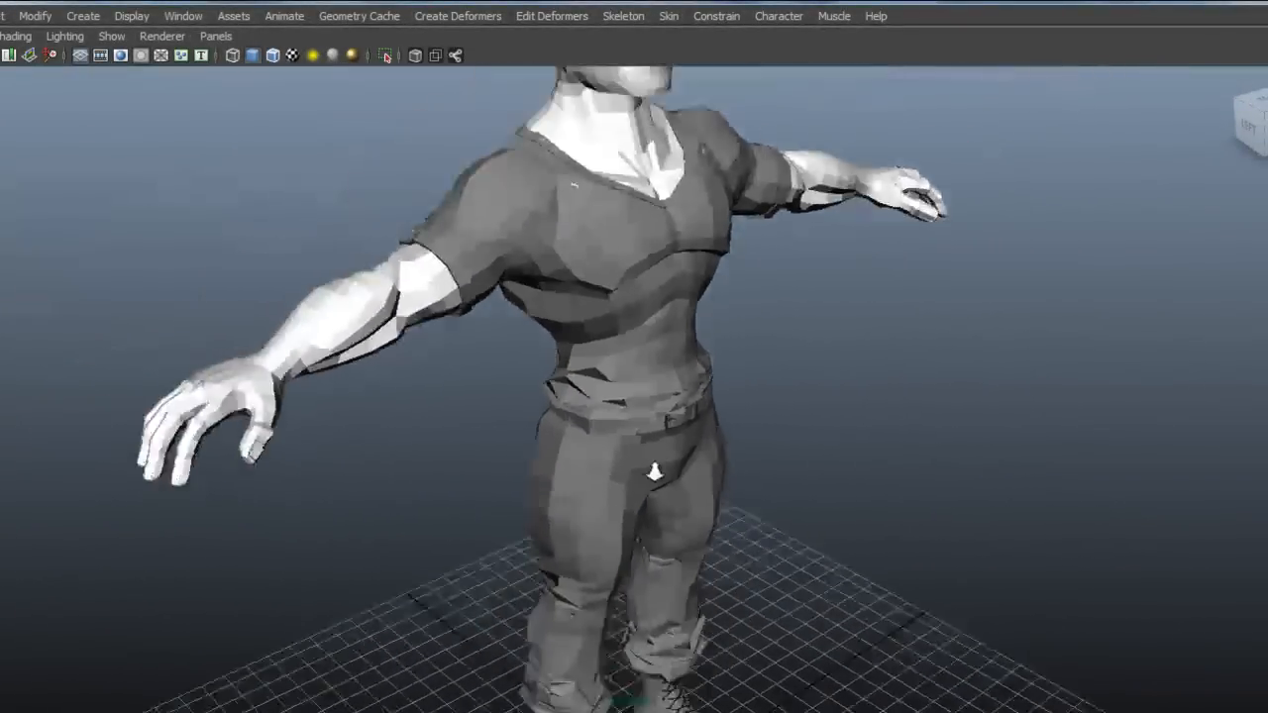
alt+drag(651, 473, 528, 453)
scroll(690, 428, up, 3)
click(690, 428)
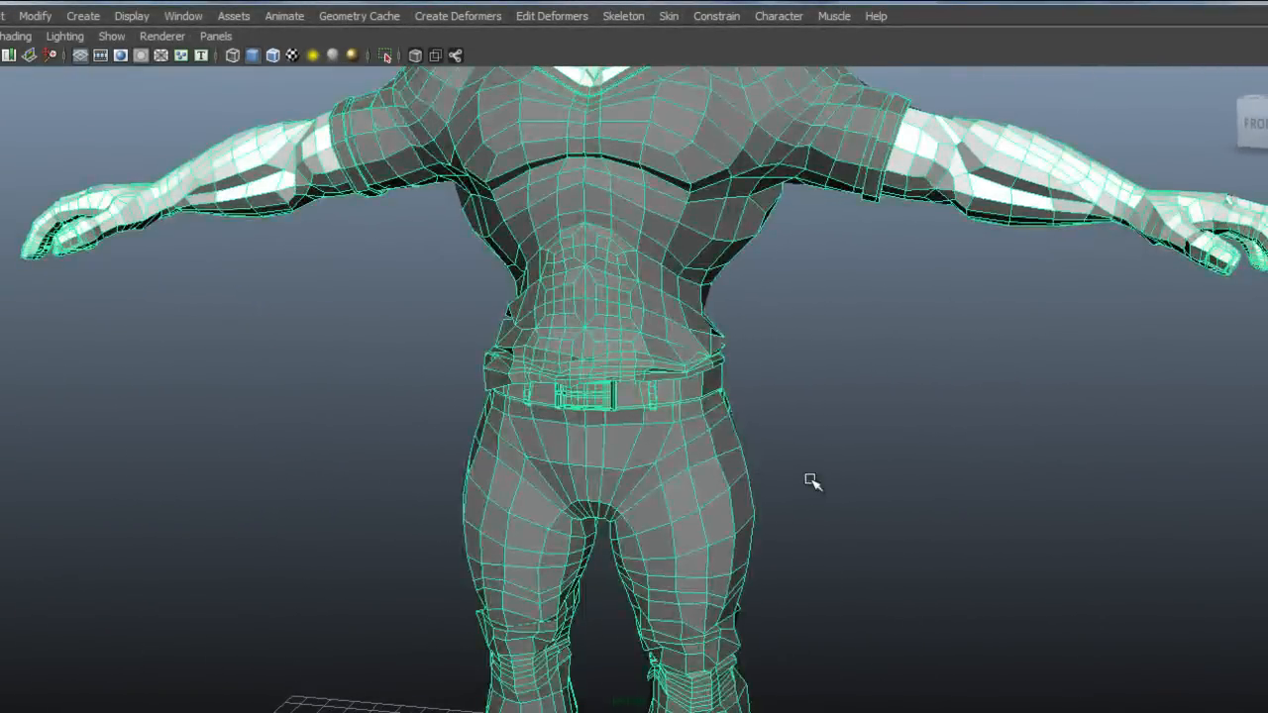
alt+drag(786, 498, 690, 394)
right_click(690, 394)
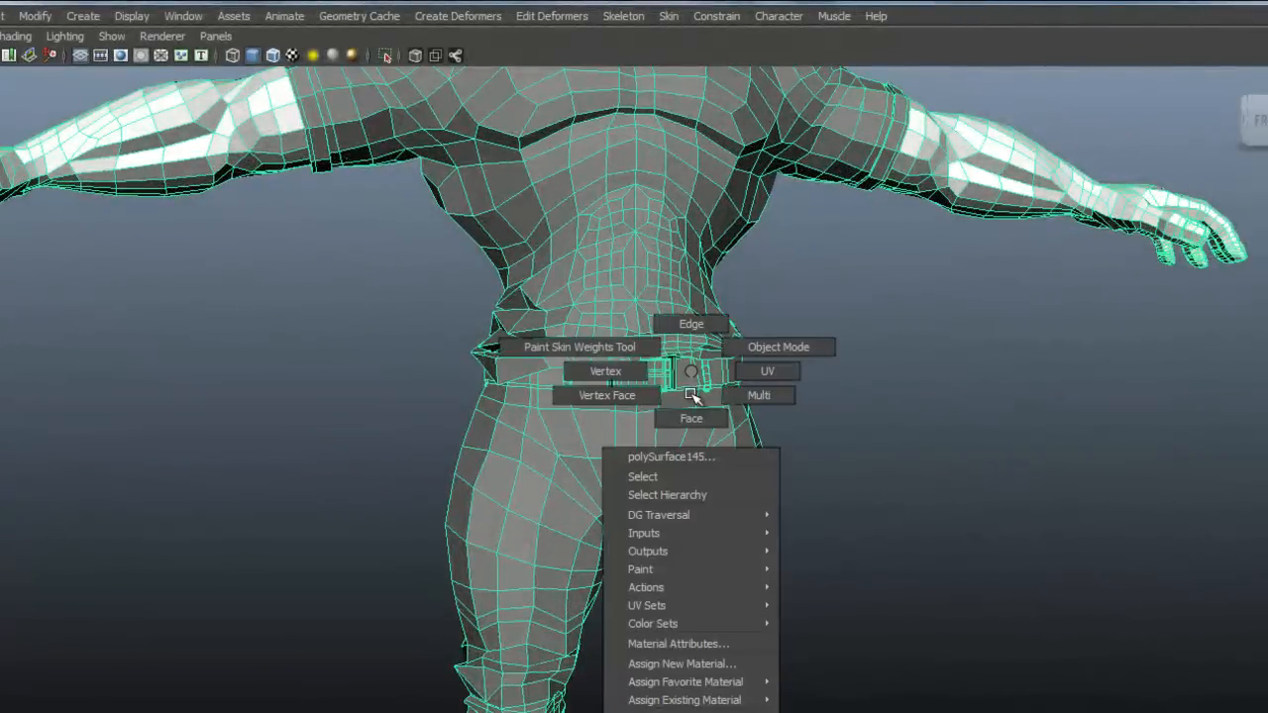
right_drag(651, 379, 620, 377)
Step: Try to narrow the character's waist and hips by scaling their vertices with soft selection
alt+right_drag(996, 456, 558, 445)
alt+drag(558, 445, 524, 468)
alt+right_drag(524, 467, 815, 462)
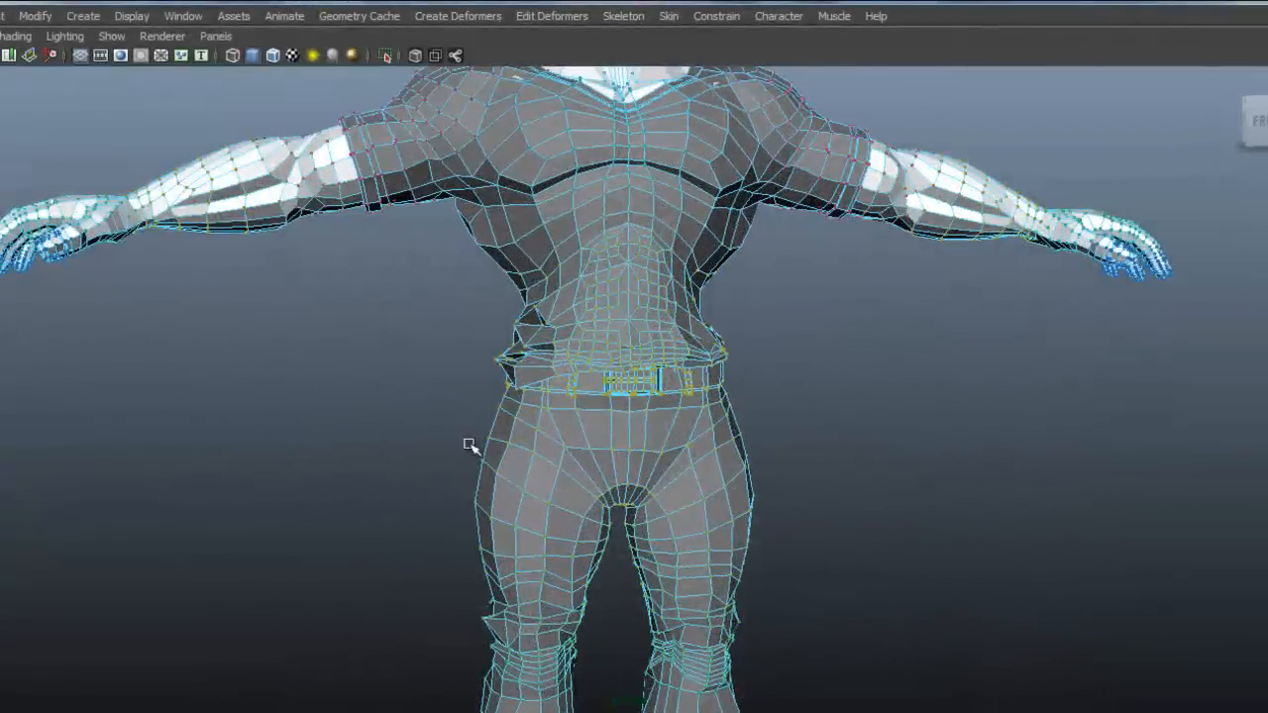
alt+right_drag(486, 445, 678, 469)
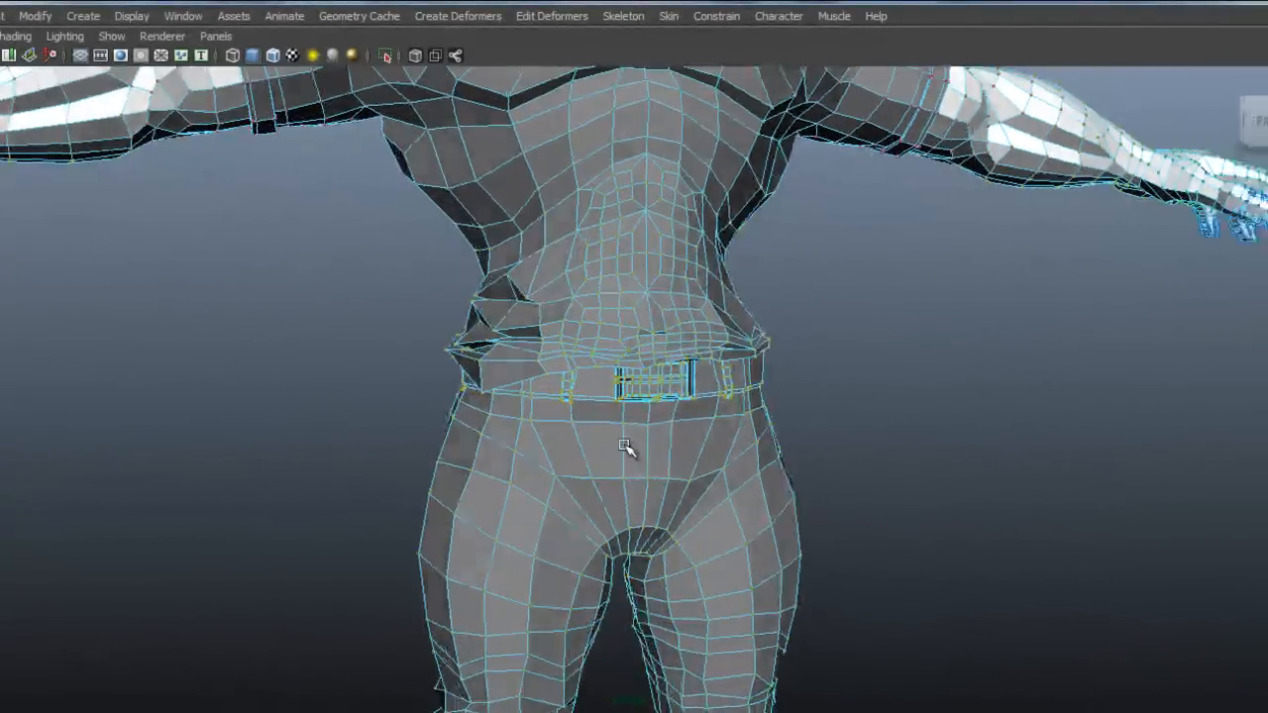
right_drag(600, 359, 526, 364)
drag(311, 297, 863, 481)
alt+drag(557, 452, 567, 390)
key(b)
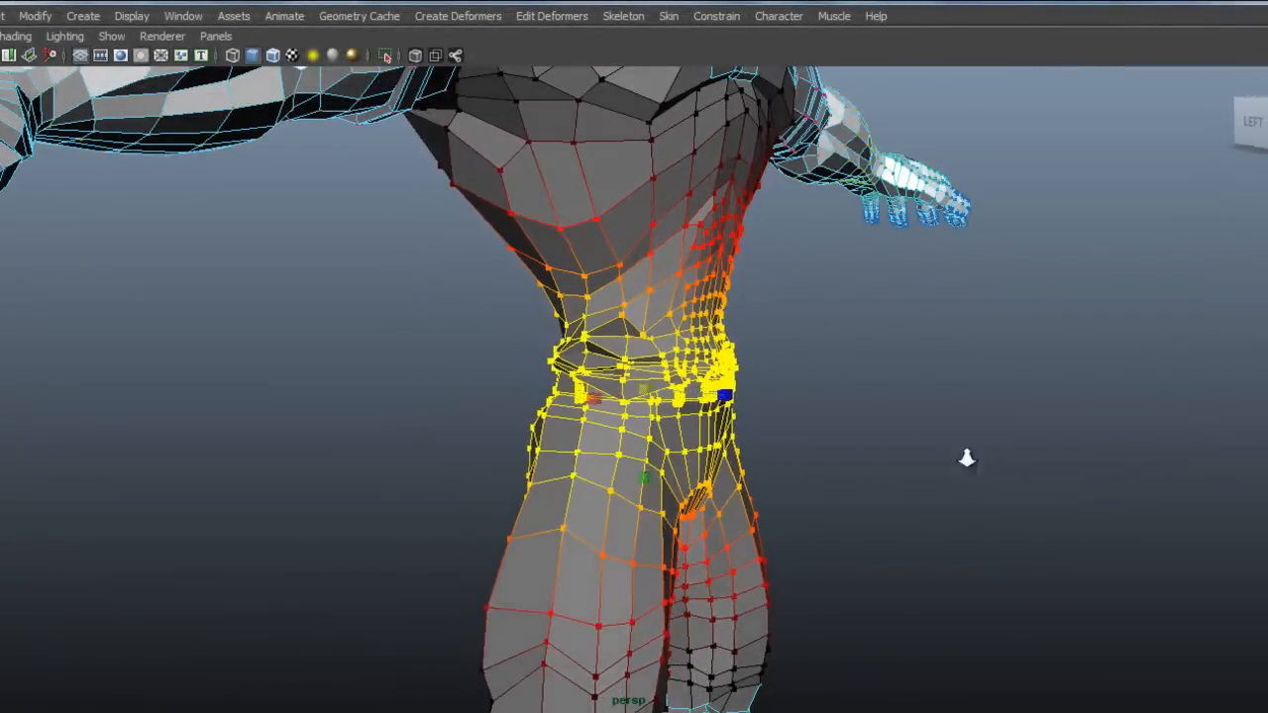
alt+right_drag(993, 454, 905, 477)
alt+drag(906, 477, 897, 469)
Step: Return the mesh to object mode and examine the scaled waist from the back and front
right_drag(630, 192, 706, 172)
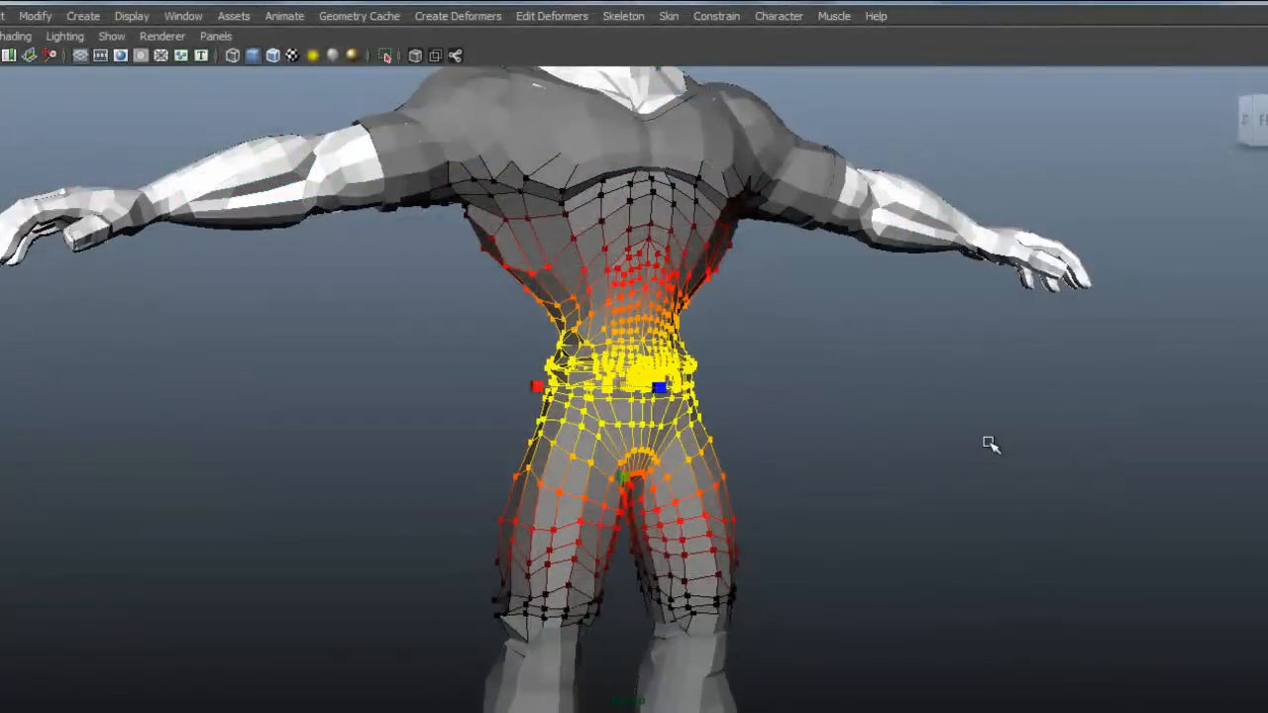
alt+right_drag(1056, 487, 693, 491)
alt+drag(693, 490, 900, 498)
alt+drag(773, 461, 814, 426)
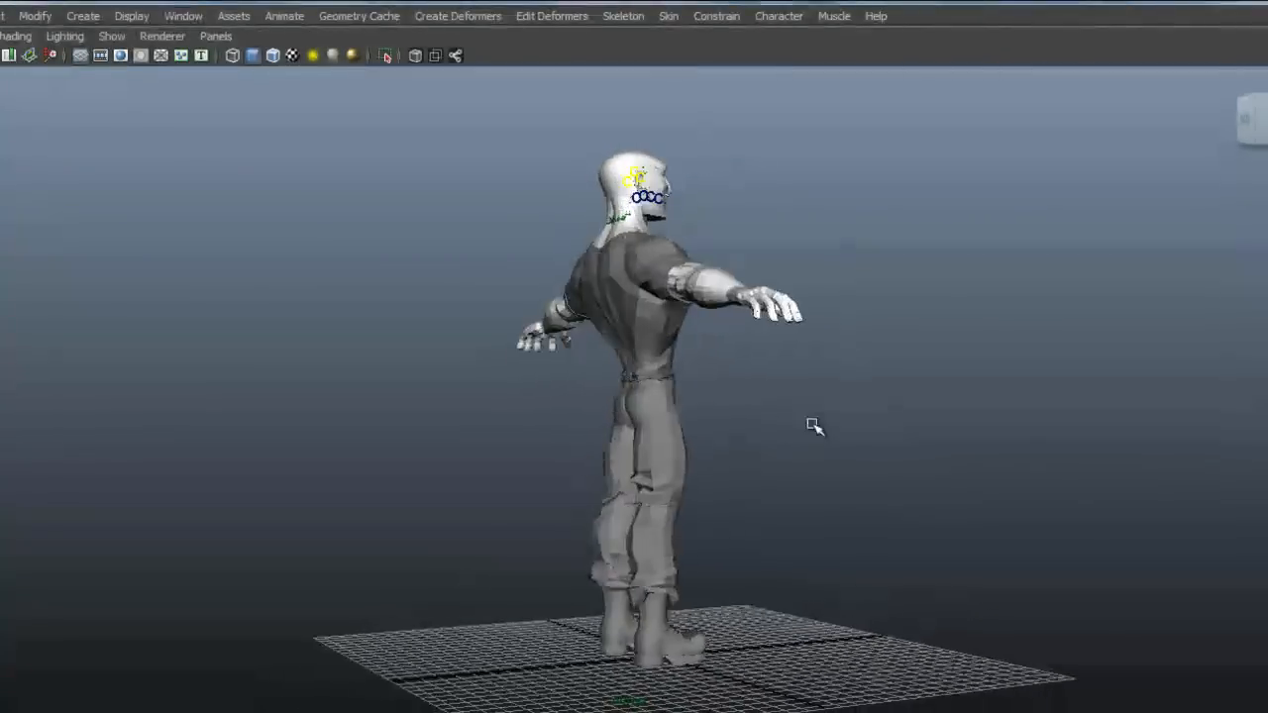
alt+drag(1041, 442, 770, 442)
alt+right_drag(639, 446, 708, 453)
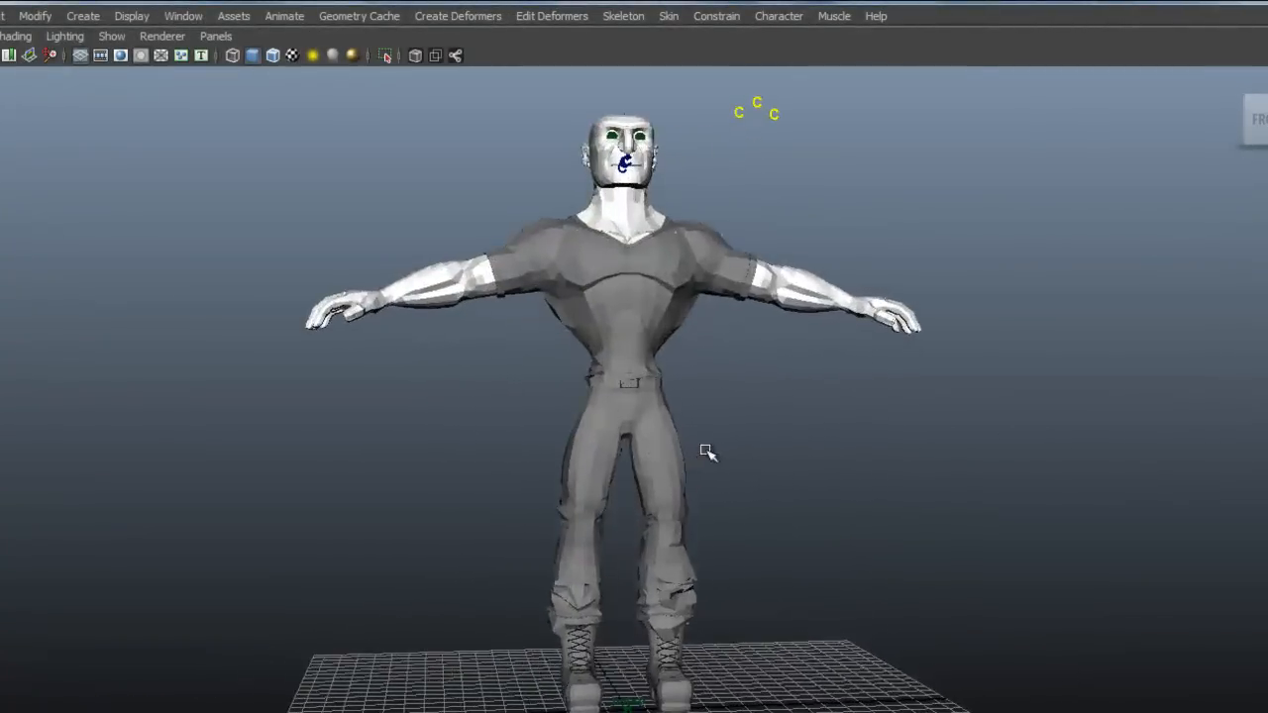
Step: Undo the waist scaling and return the body mesh to object mode
key(ctrl+z)
key(ctrl+z)
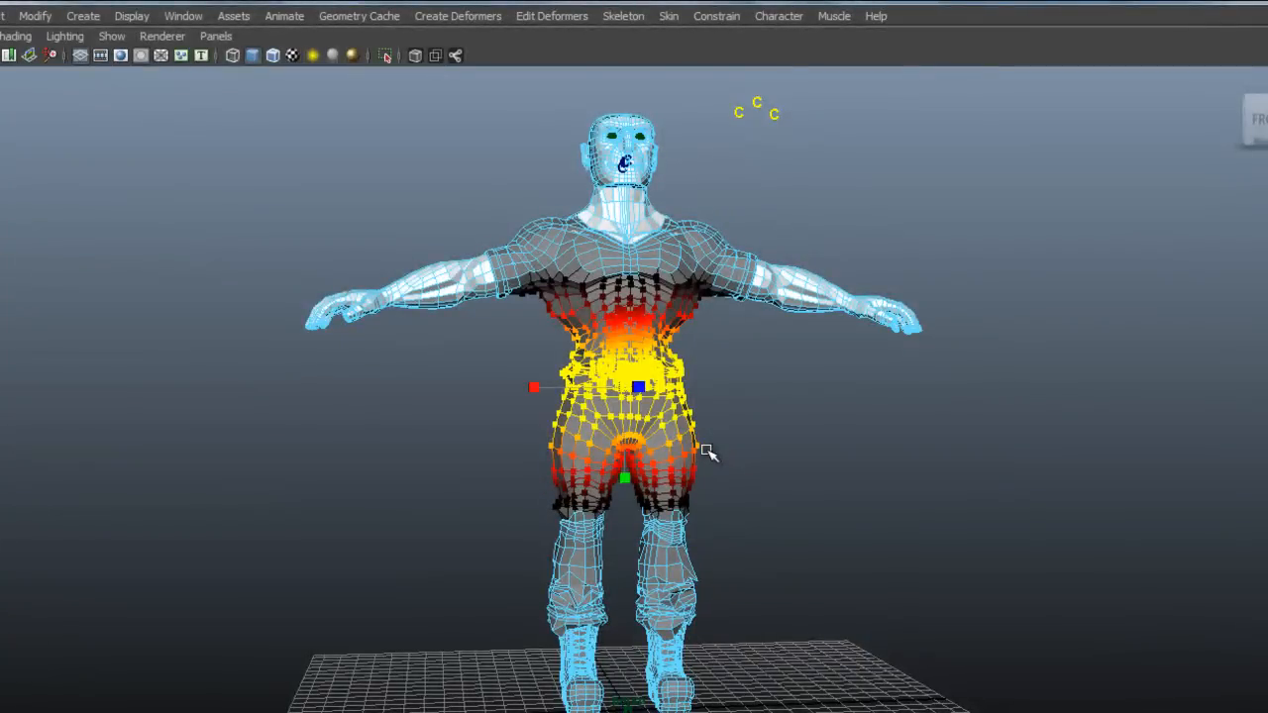
click(905, 439)
right_drag(655, 255, 720, 228)
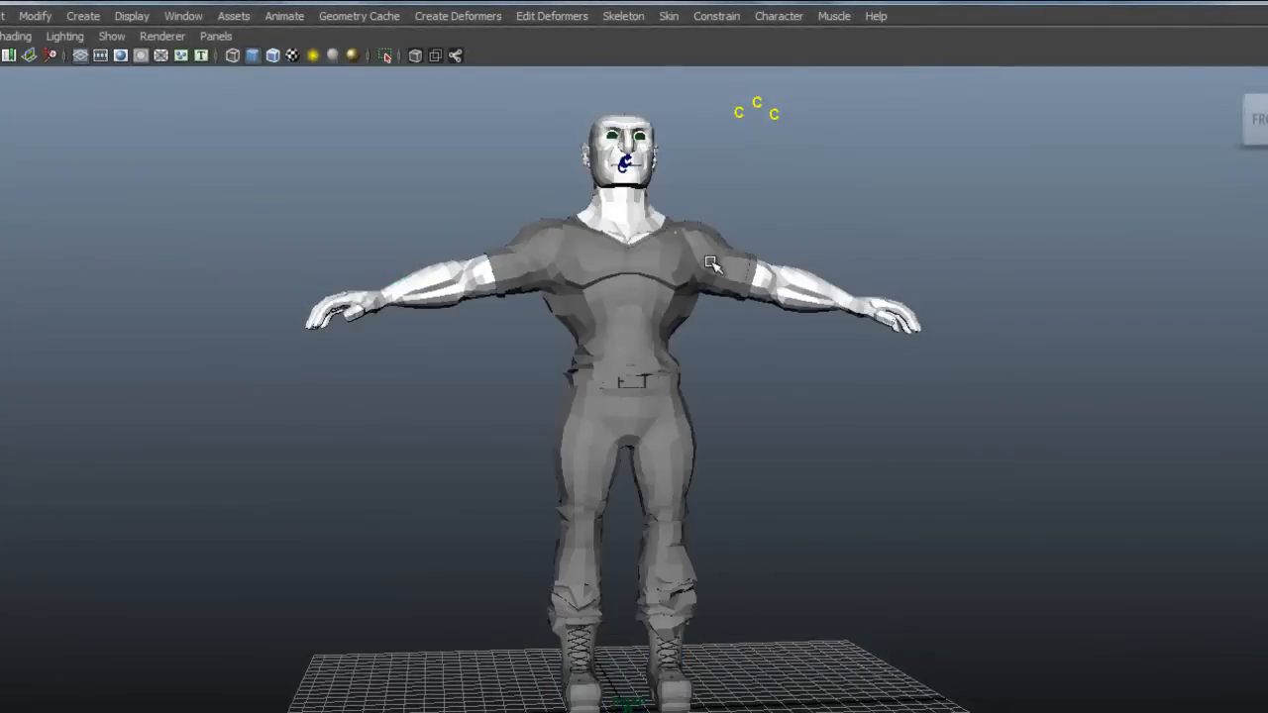
Step: Examine the low-poly character from the side and front, including the torso up close
alt+drag(634, 355, 791, 372)
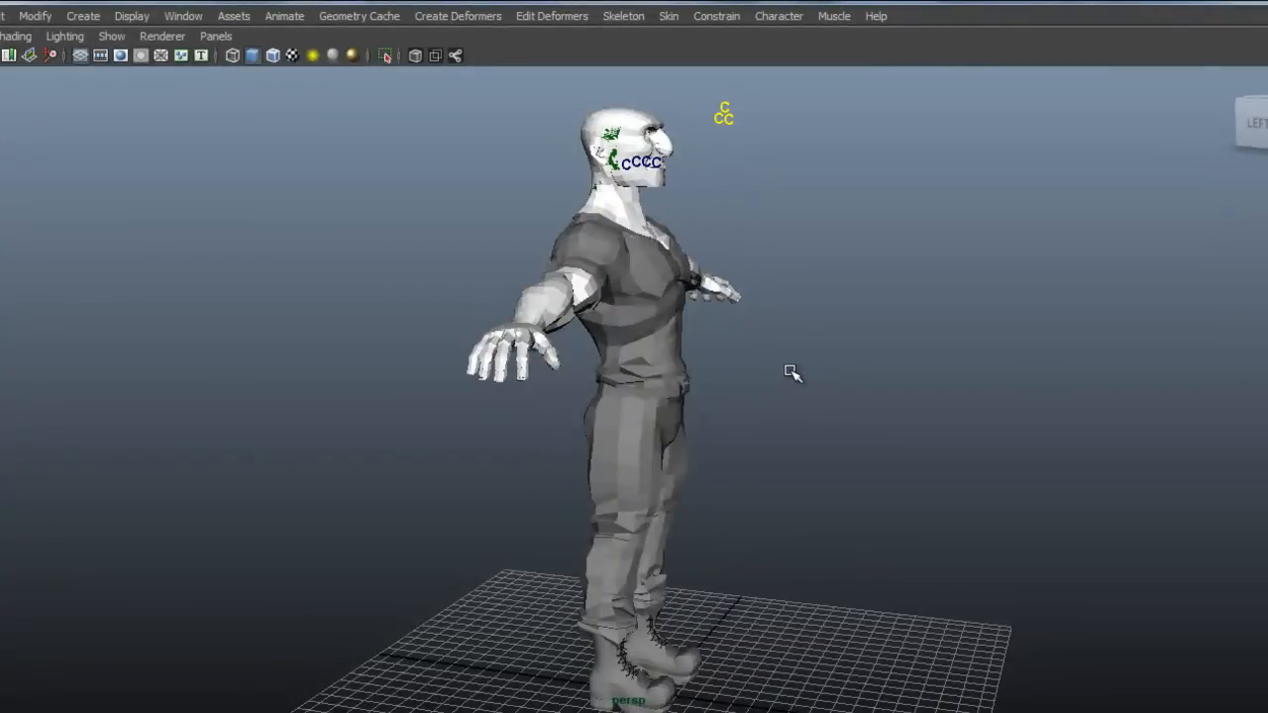
alt+drag(885, 391, 679, 396)
alt+right_drag(639, 373, 768, 387)
alt+middle_drag(769, 386, 767, 446)
alt+right_drag(768, 447, 820, 364)
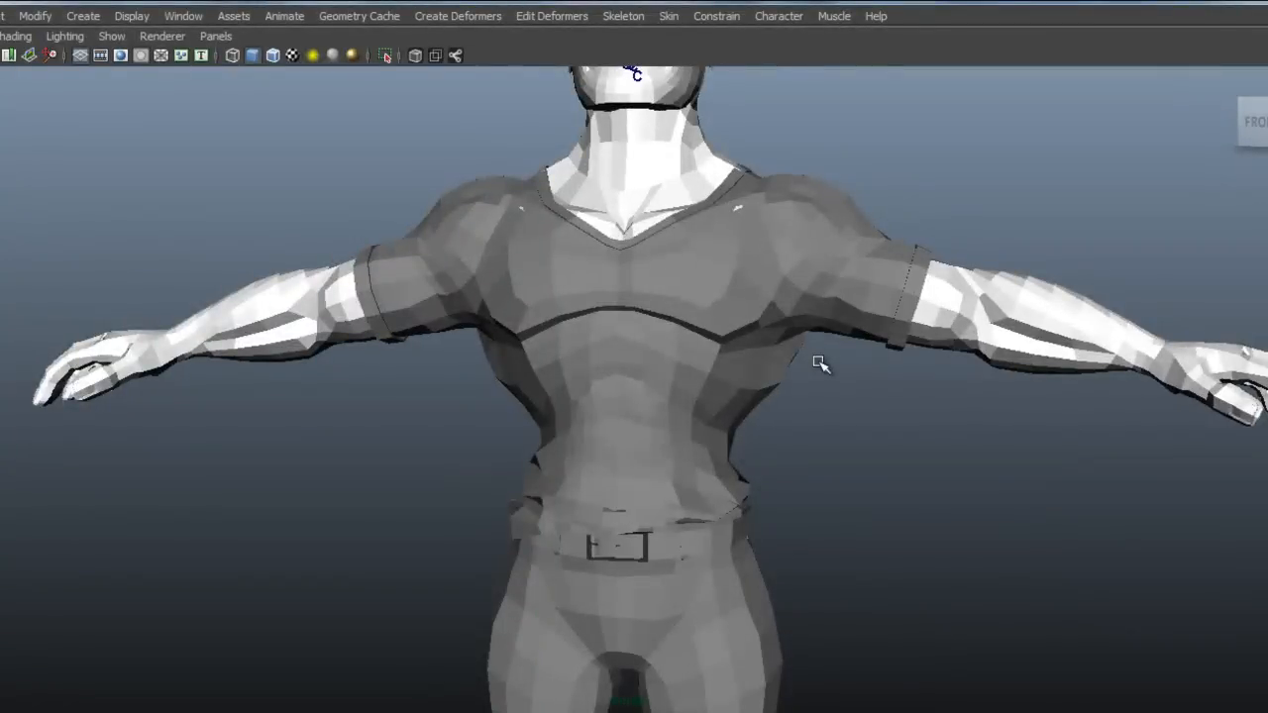
alt+drag(820, 364, 849, 438)
alt+right_drag(978, 447, 606, 457)
alt+drag(607, 457, 697, 440)
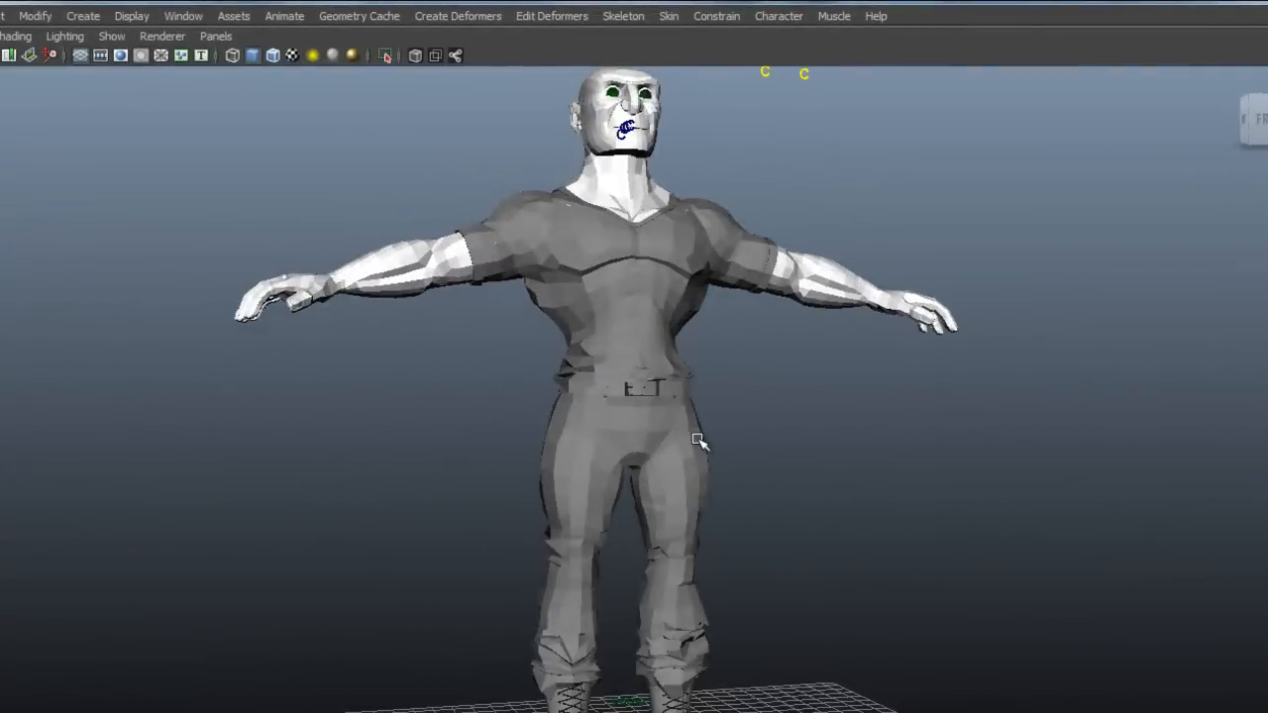
alt+right_drag(890, 489, 727, 486)
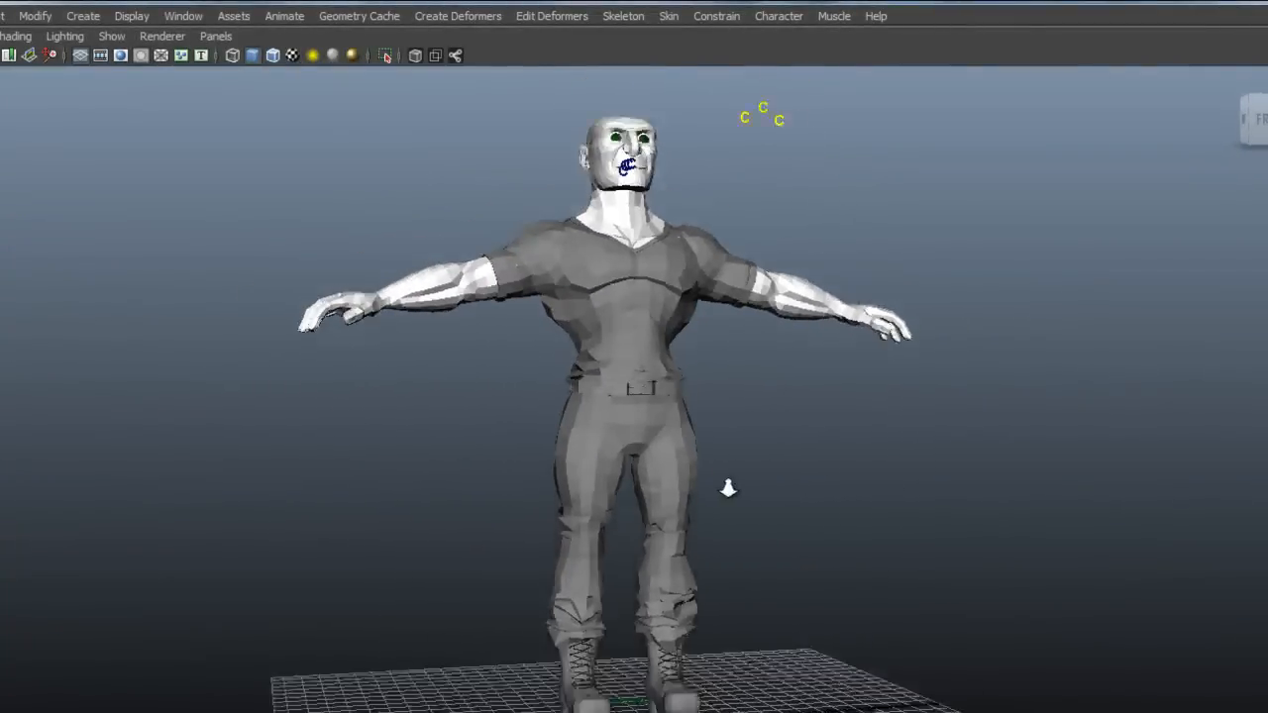
alt+drag(727, 486, 694, 495)
alt+right_drag(693, 495, 724, 489)
alt+drag(724, 489, 665, 451)
alt+right_drag(665, 451, 683, 402)
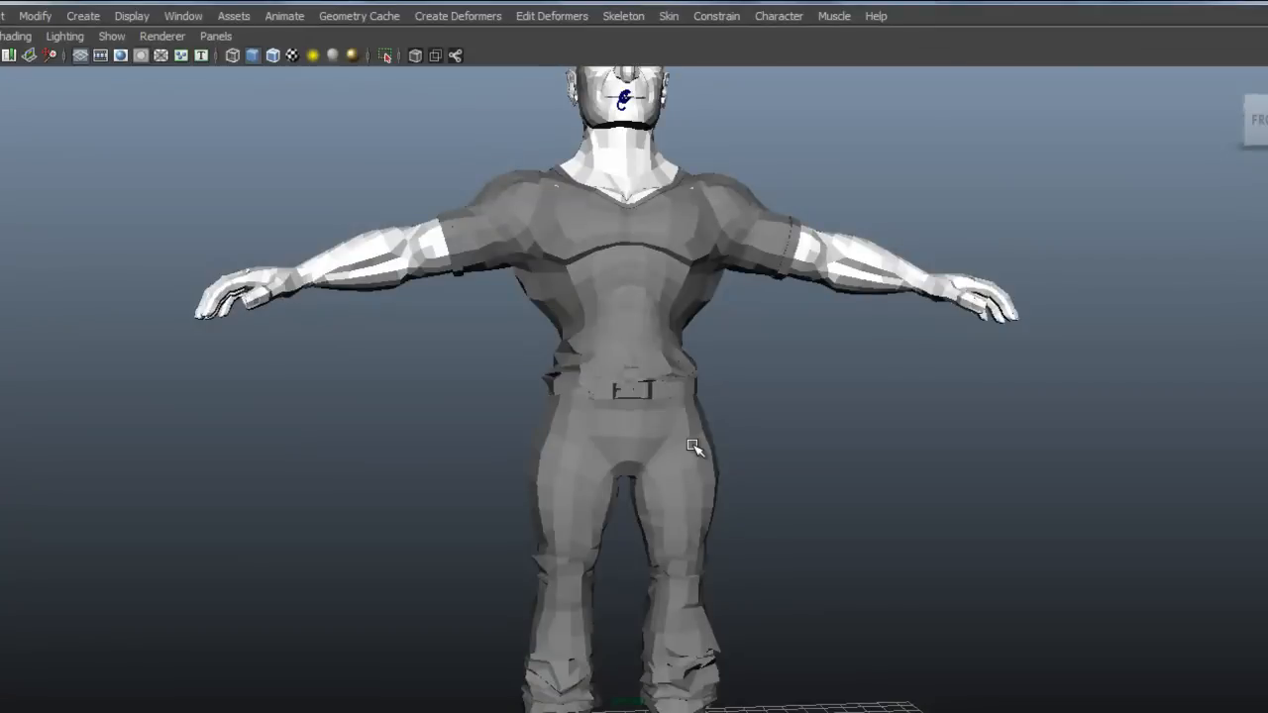
Step: Inspect the body mesh's wireframe around the belt buckle and shirt hem, then clear the selection
alt+right_drag(496, 385, 1231, 430)
alt+drag(683, 436, 640, 438)
alt+right_drag(640, 439, 694, 394)
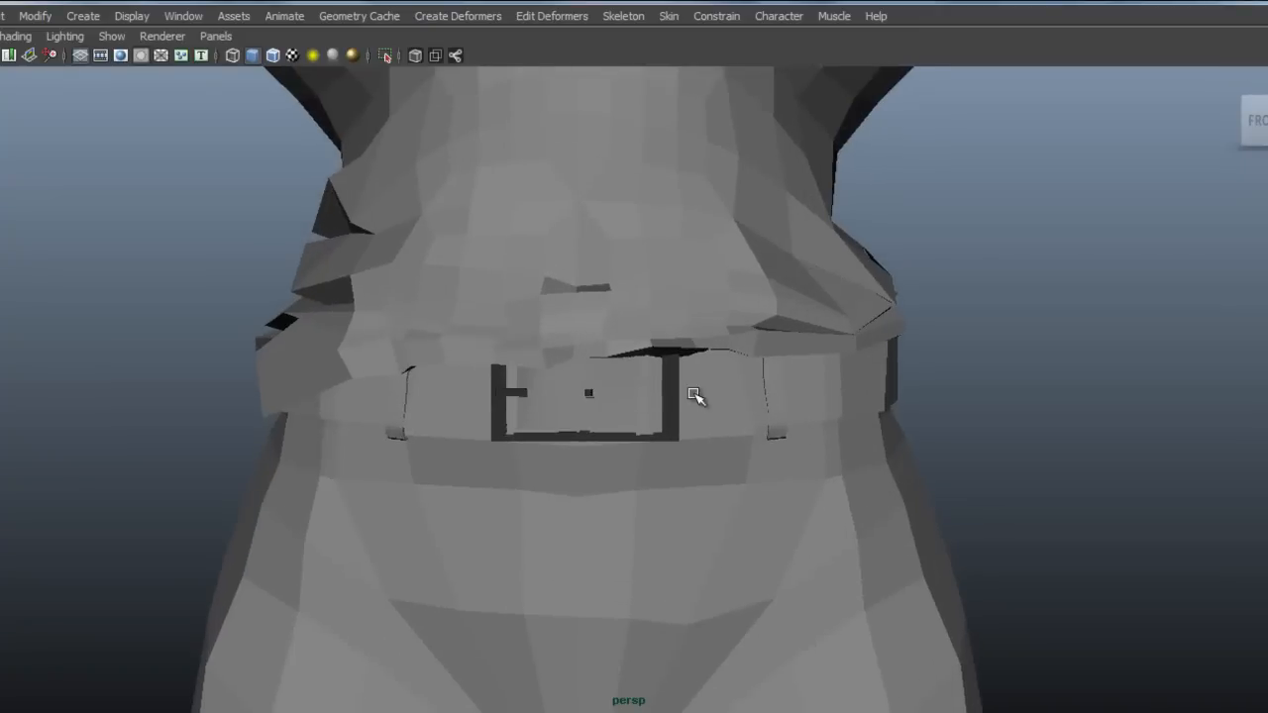
click(656, 404)
alt+drag(651, 407, 836, 406)
alt+right_drag(990, 408, 759, 427)
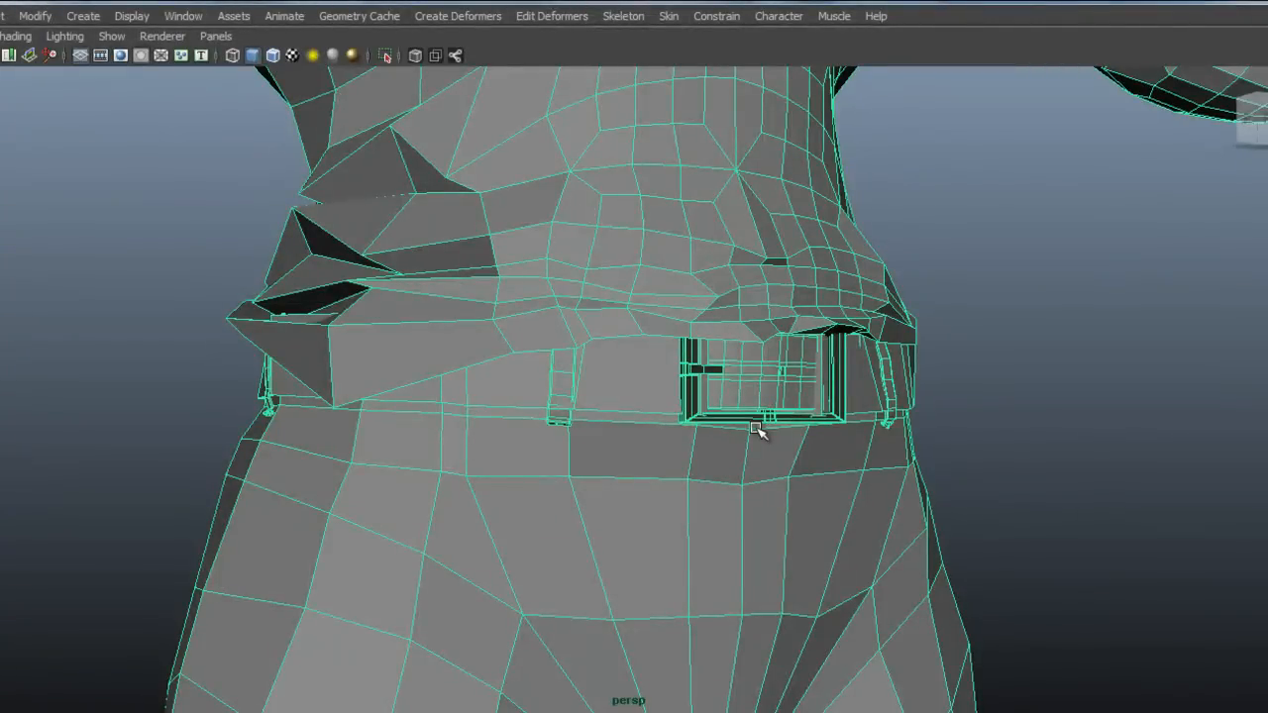
alt+drag(758, 422, 707, 390)
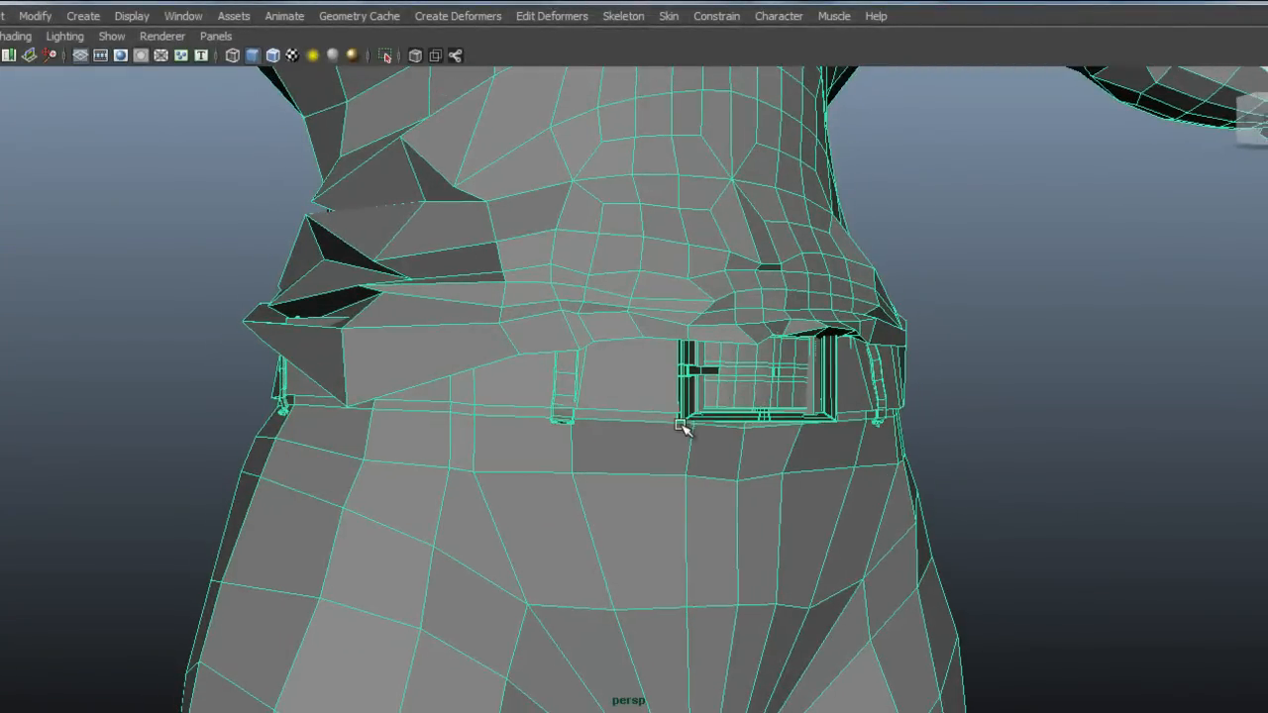
alt+right_drag(1123, 416, 697, 427)
alt+right_drag(1017, 432, 956, 447)
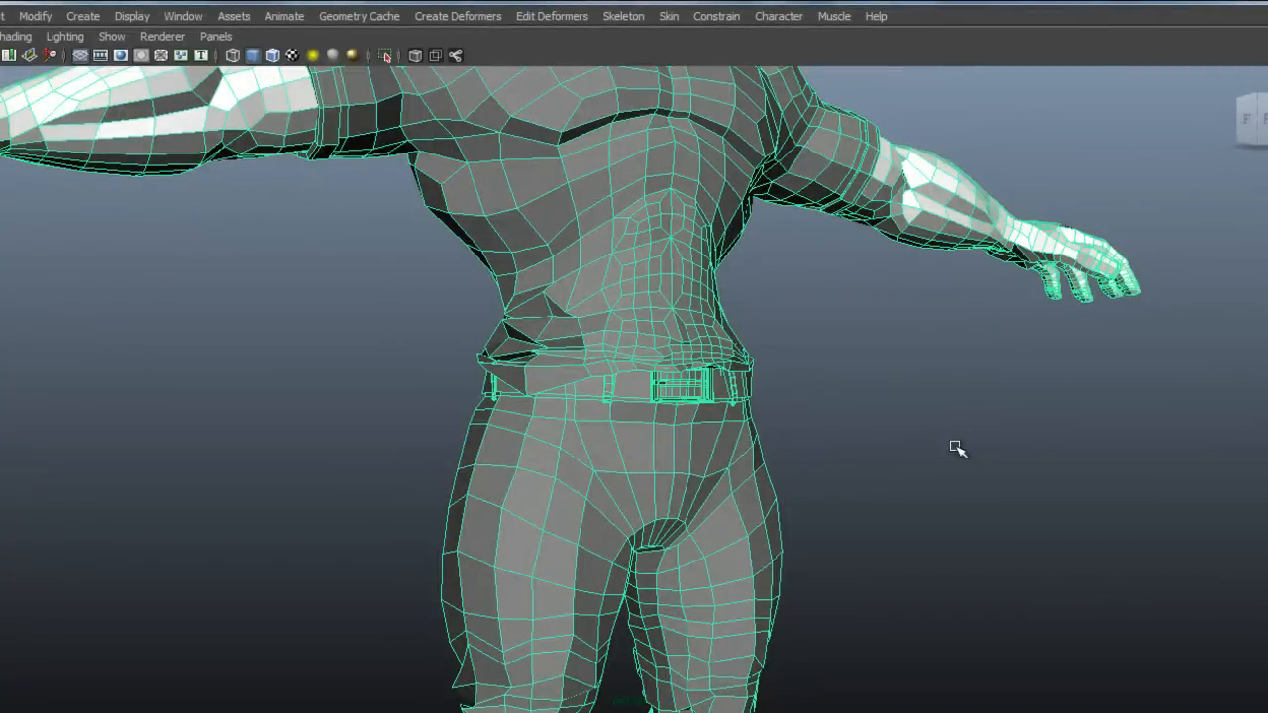
alt+right_drag(957, 448, 742, 486)
click(742, 486)
Step: Display the character with textures and turn on smooth mesh preview for the body mesh
key(6)
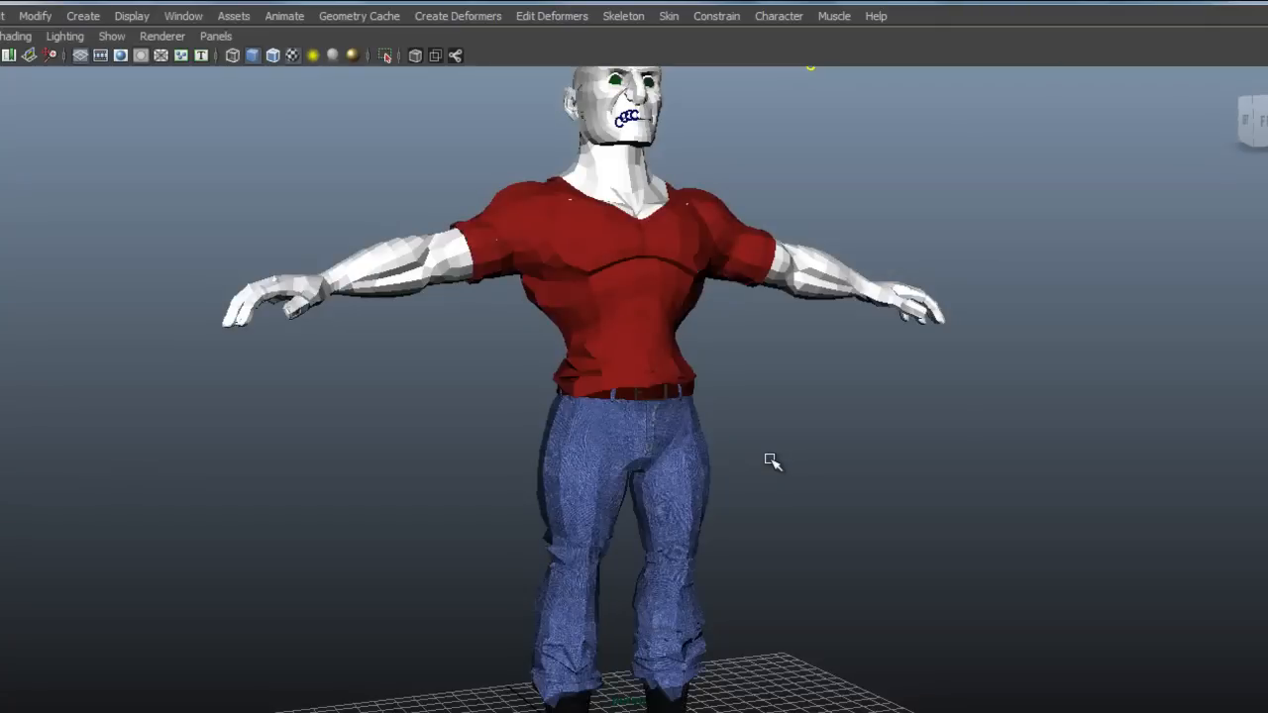
alt+right_drag(622, 436, 752, 418)
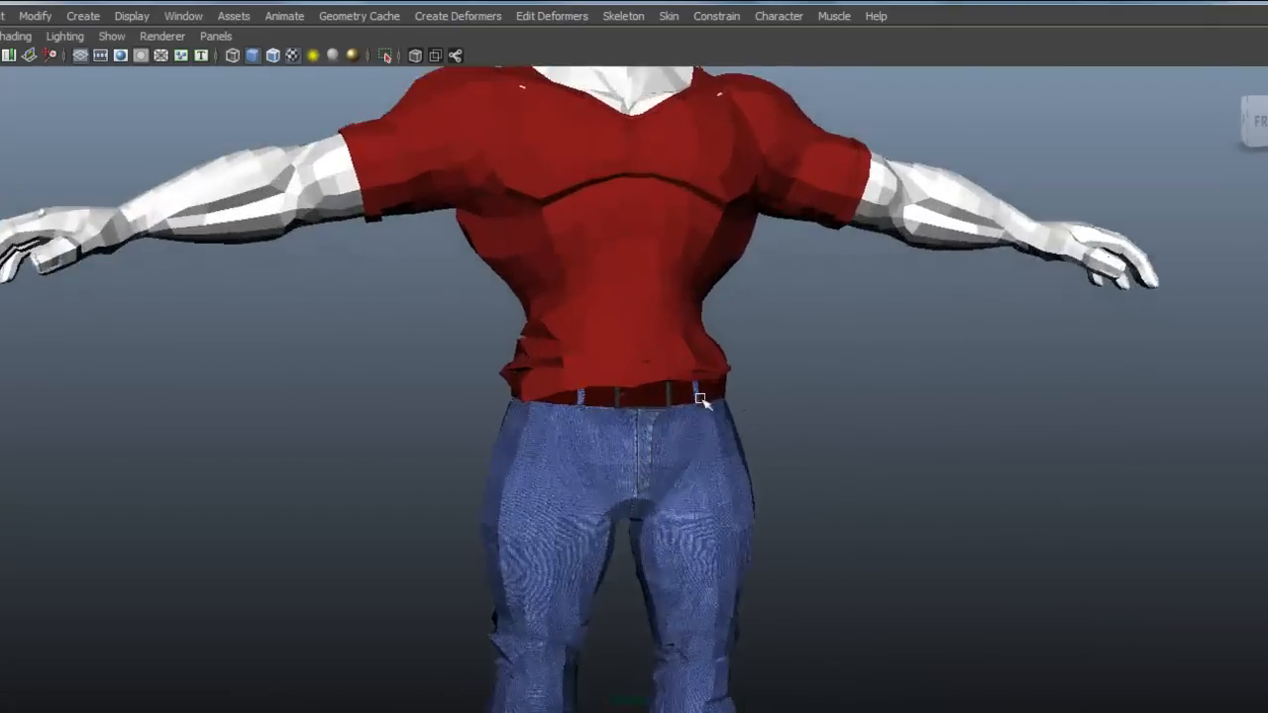
click(634, 354)
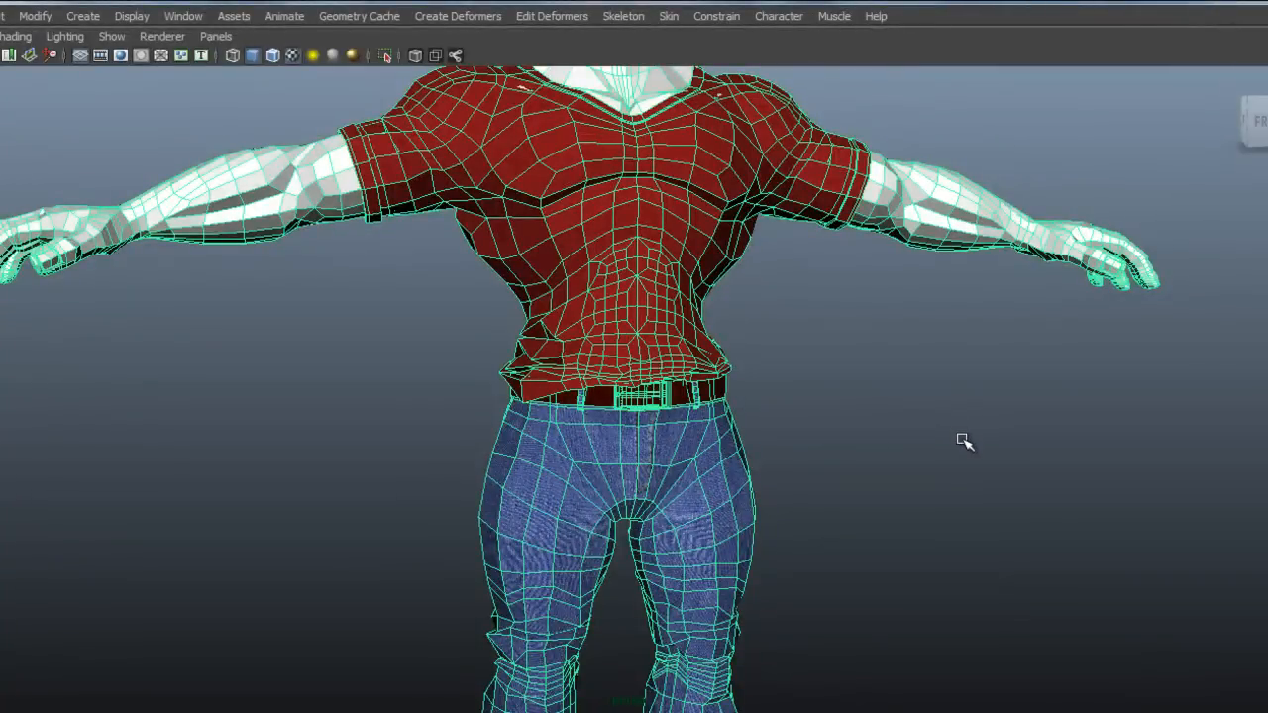
key(3)
click(985, 489)
Step: Examine the smoothed, textured jeans, boots, shirt and head from several angles
alt+right_drag(985, 490, 760, 556)
alt+middle_drag(761, 555, 772, 396)
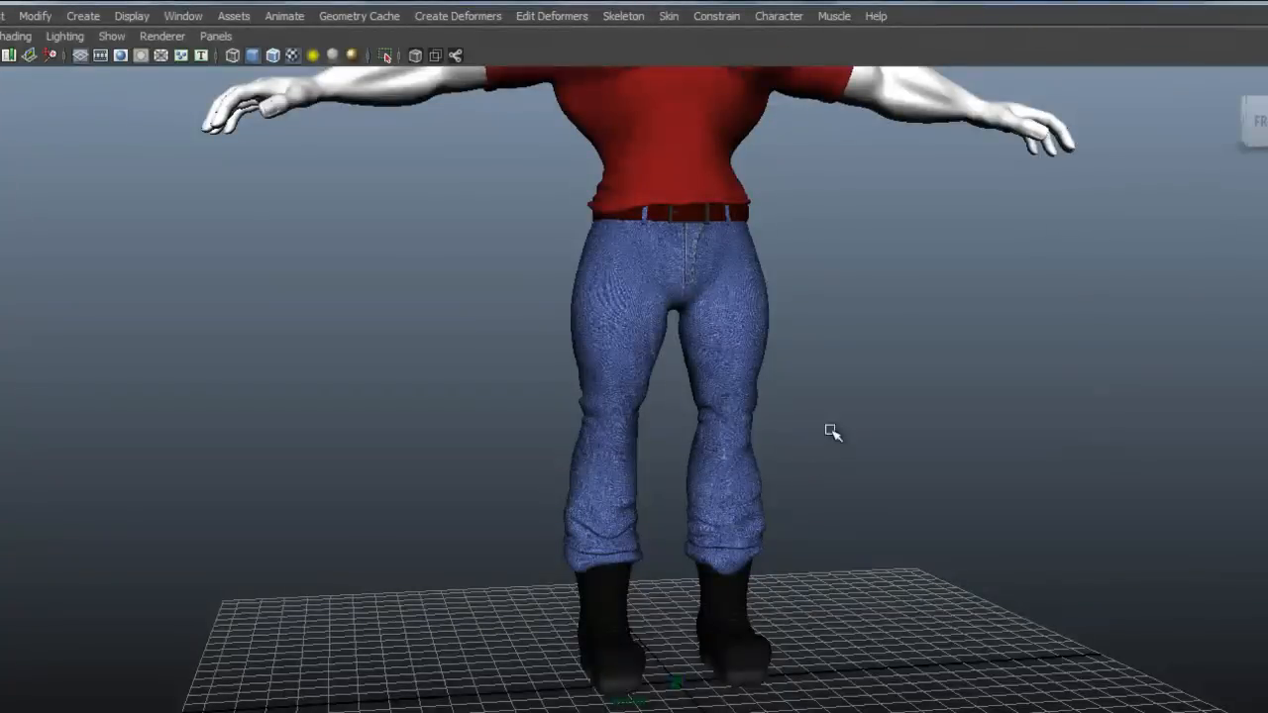
alt+right_drag(757, 314, 796, 271)
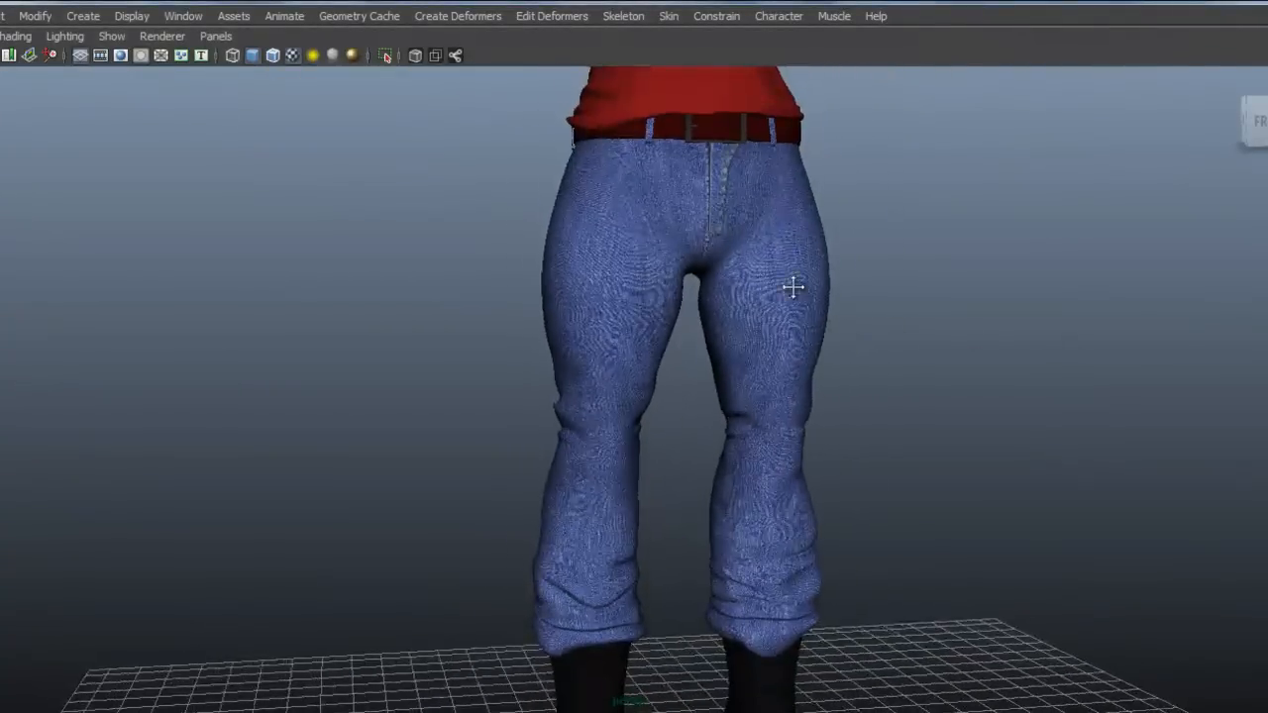
alt+middle_drag(795, 271, 806, 343)
alt+drag(974, 311, 924, 322)
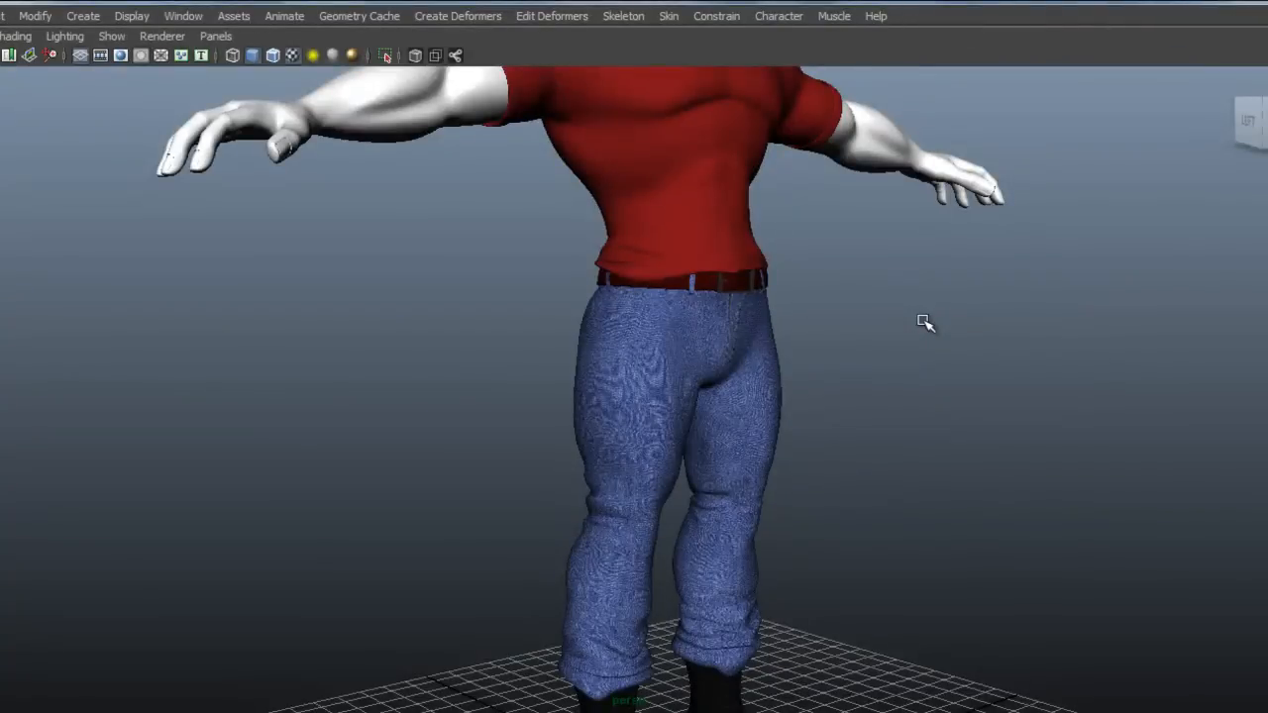
alt+drag(922, 351, 804, 371)
alt+middle_drag(804, 372, 806, 462)
alt+drag(807, 462, 829, 423)
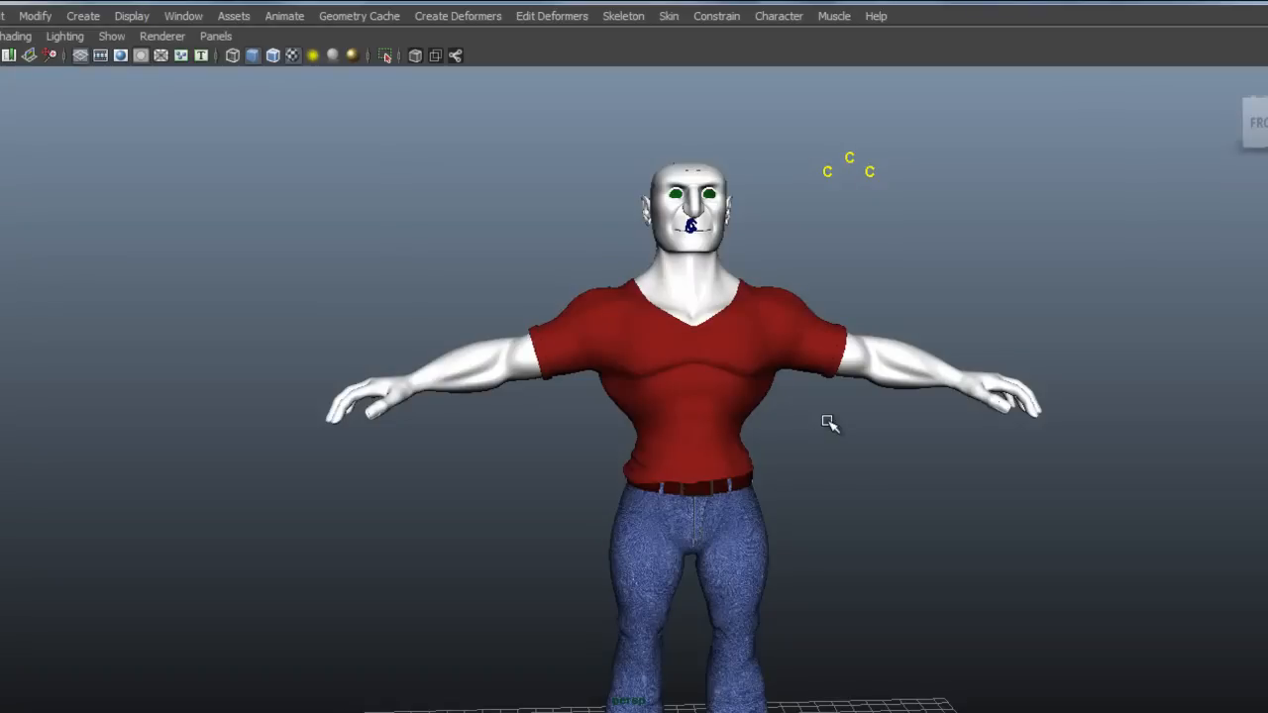
alt+right_drag(808, 436, 836, 436)
alt+middle_drag(837, 436, 732, 374)
alt+drag(723, 397, 724, 399)
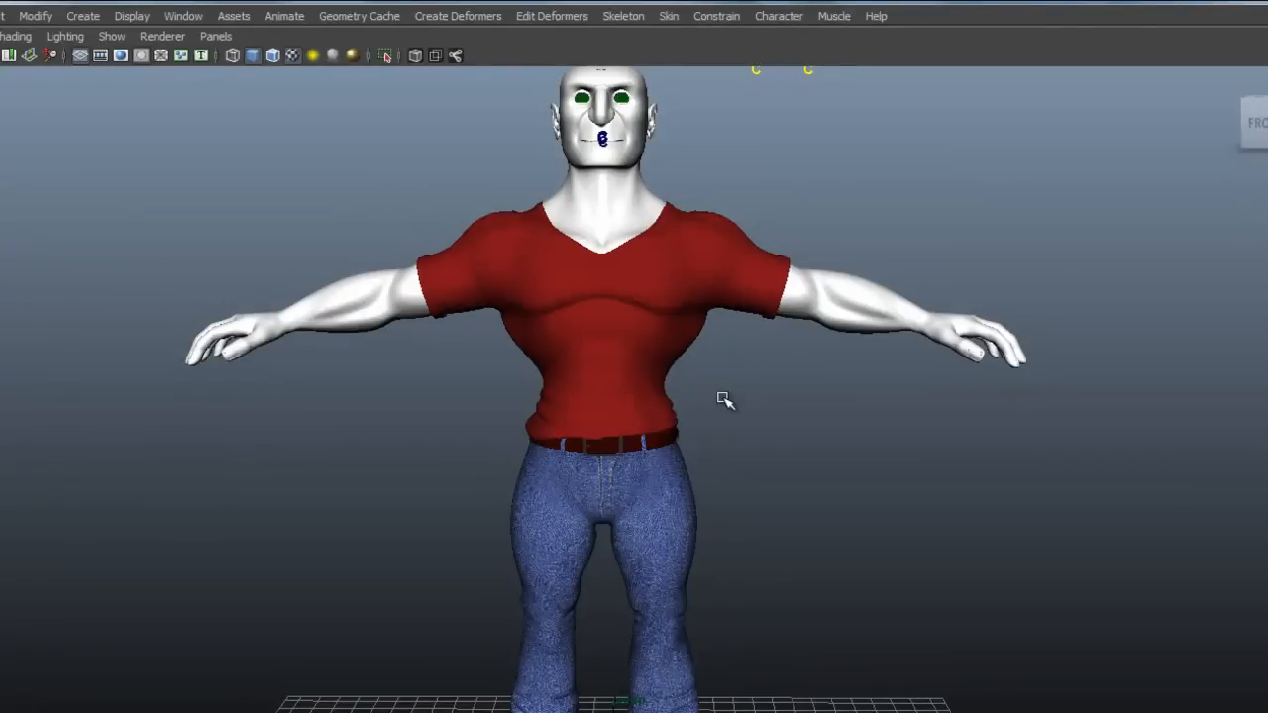
Step: Switch to the Autodesk Maya 2009 Unlimited window and show the scene through the perspective camera
mouse_move(347, 710)
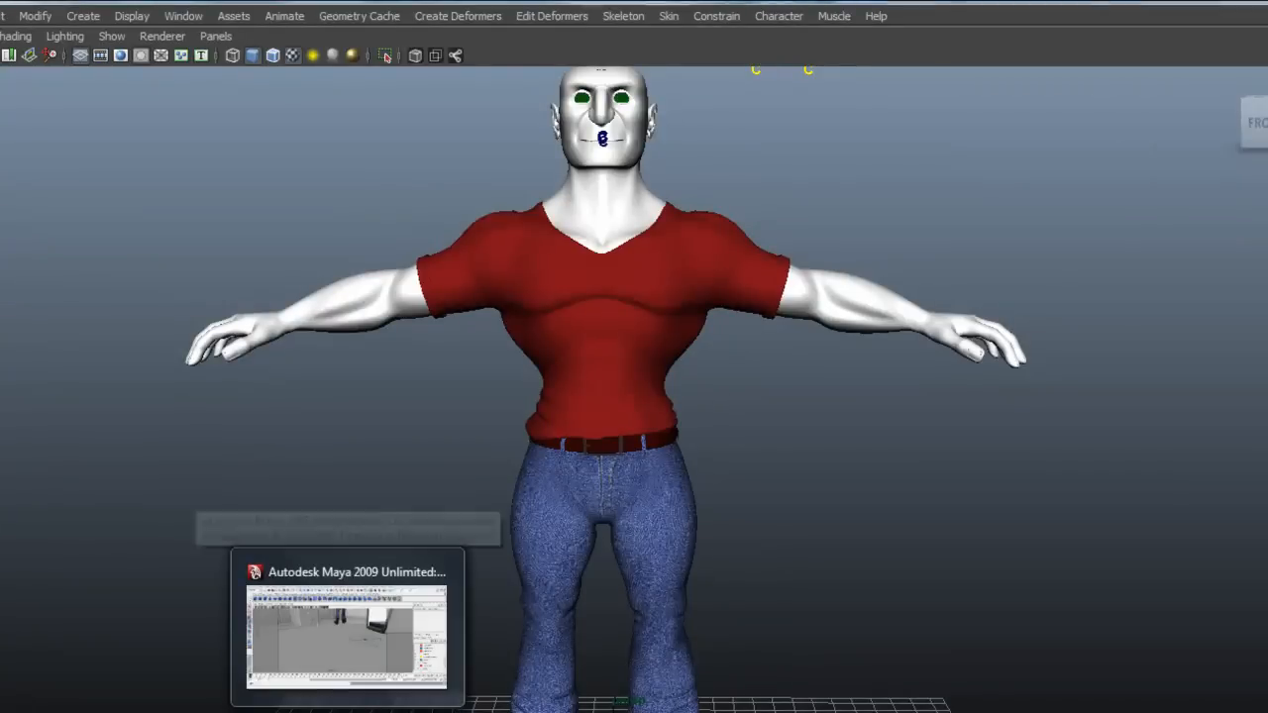
click(347, 634)
click(249, 136)
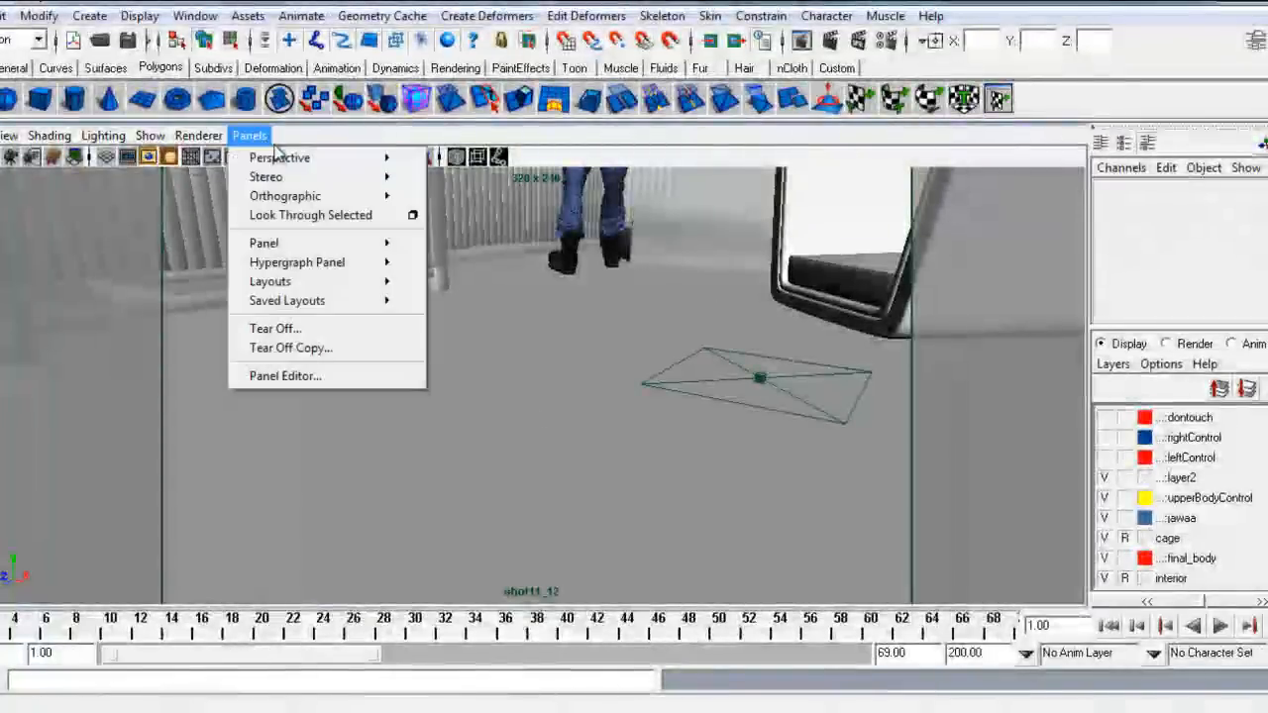
mouse_move(327, 157)
click(481, 187)
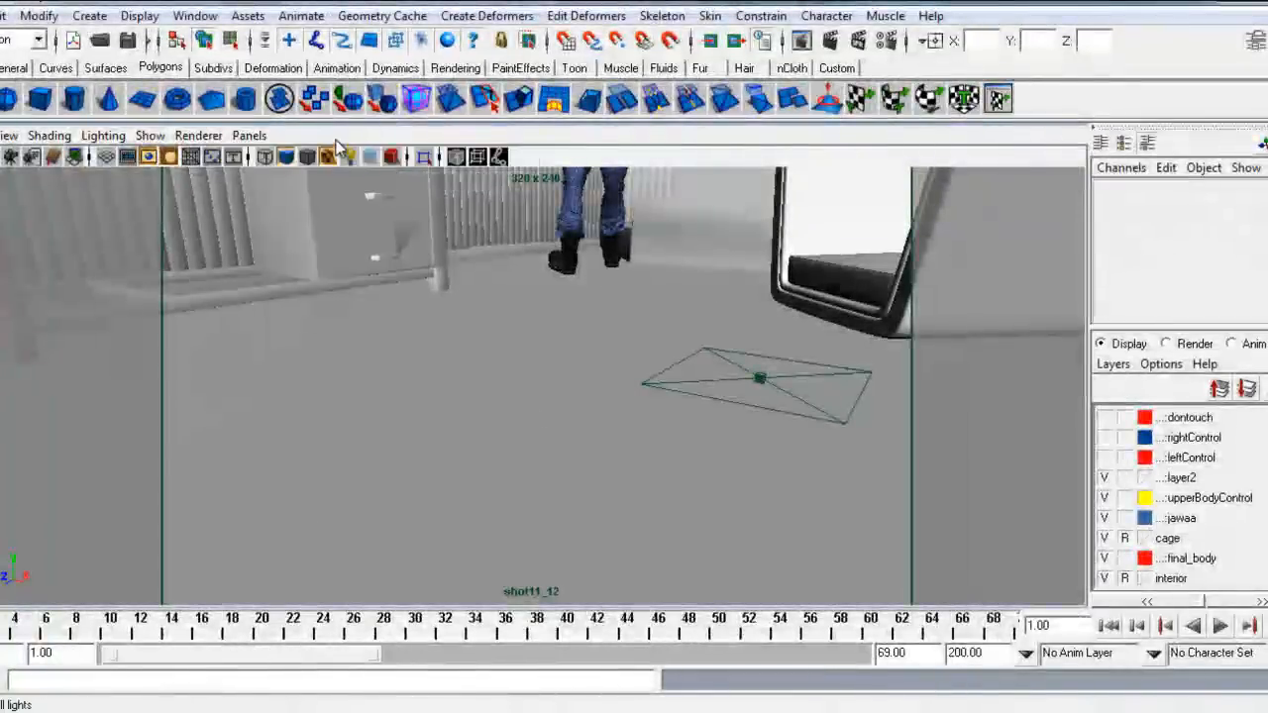
click(250, 136)
mouse_move(284, 158)
click(432, 159)
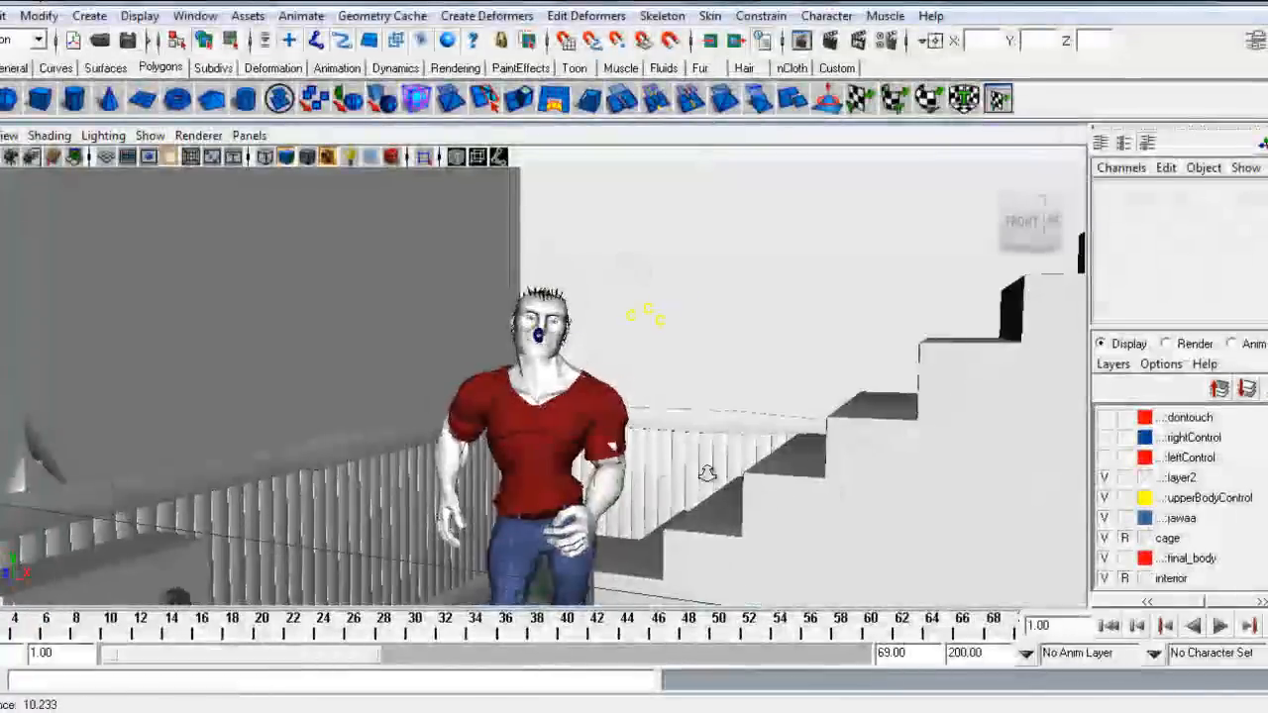
Step: Examine the posed character's head and upper body beside the staircase from several angles
alt+right_drag(661, 467, 921, 466)
alt+drag(555, 460, 795, 439)
alt+right_drag(796, 439, 642, 458)
alt+drag(641, 458, 582, 448)
alt+middle_drag(685, 444, 606, 377)
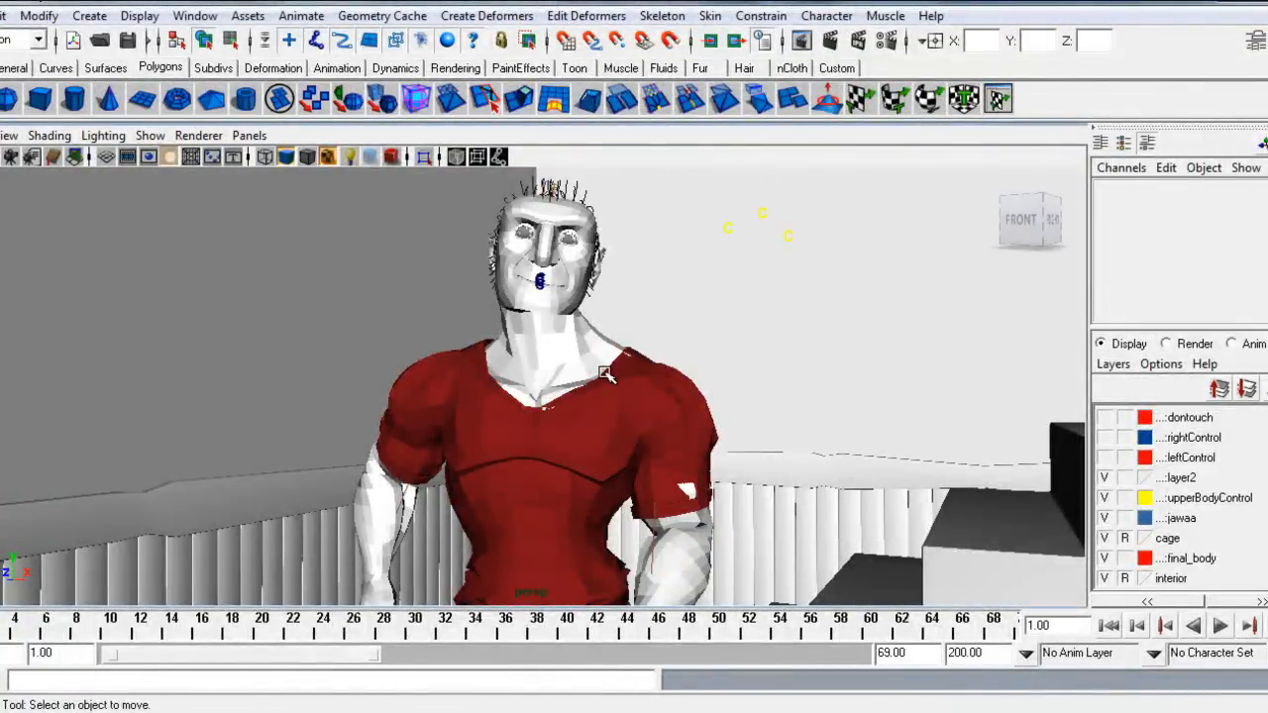
alt+drag(858, 498, 1010, 529)
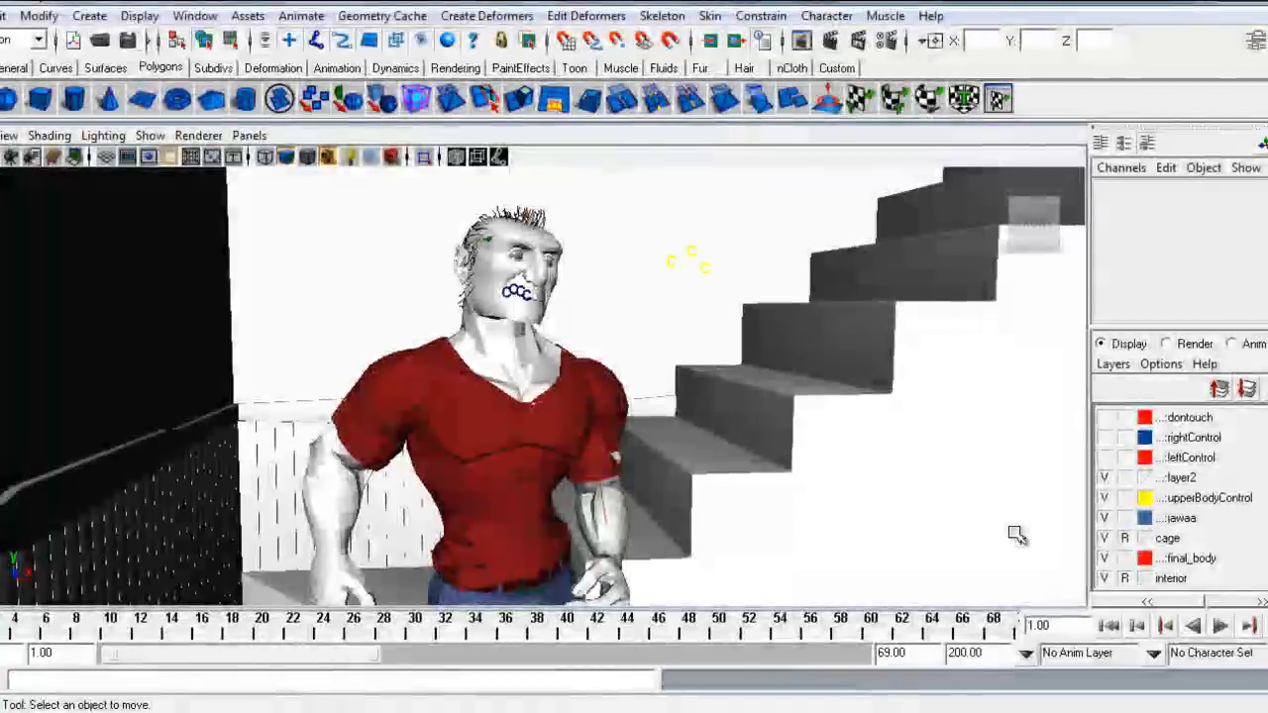
Step: Hide the final_body layer, inspect the character's skeleton and inner parts from several angles, and show the layer again
click(1103, 558)
alt+drag(710, 423, 536, 354)
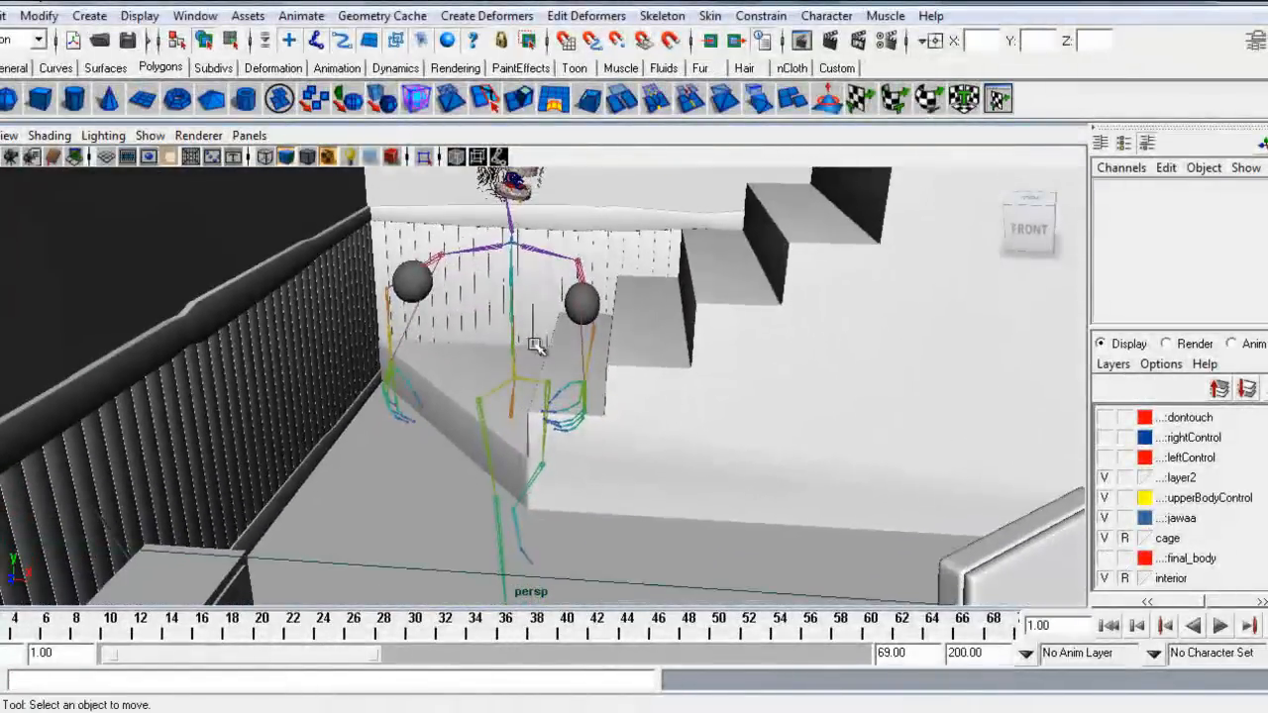
alt+drag(516, 241, 634, 358)
alt+drag(556, 420, 513, 393)
alt+drag(632, 382, 548, 289)
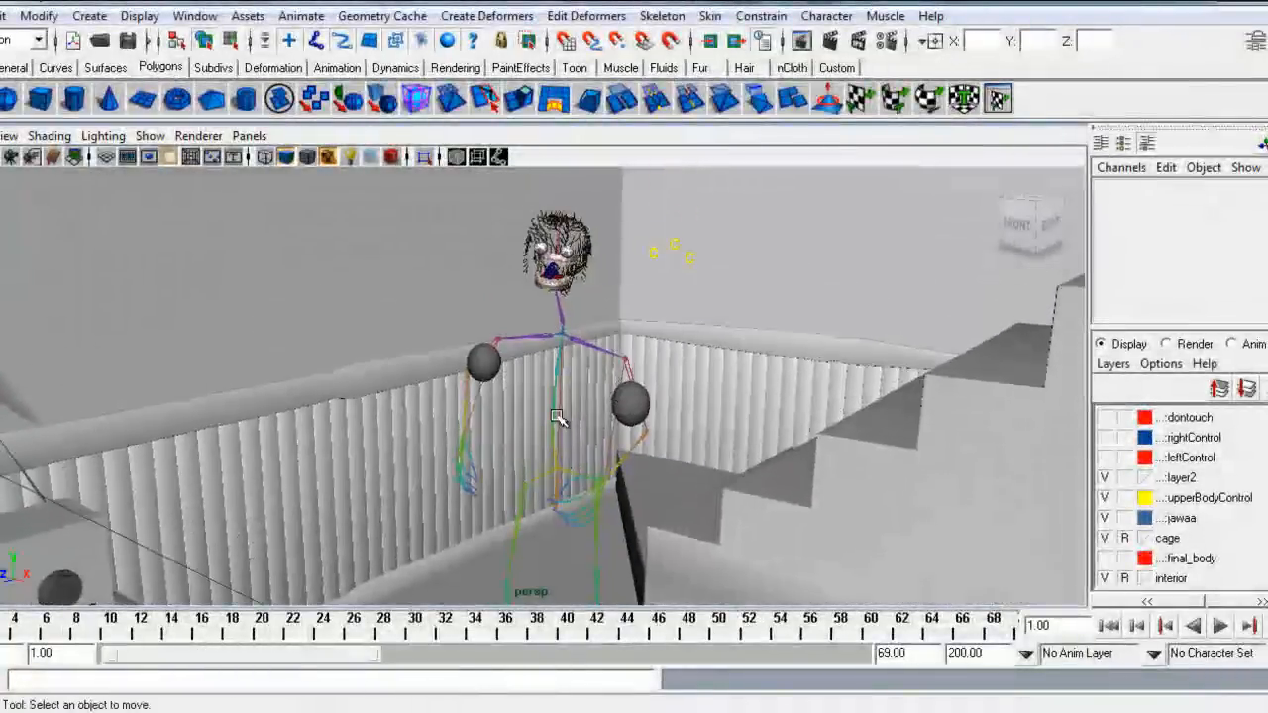
click(1104, 558)
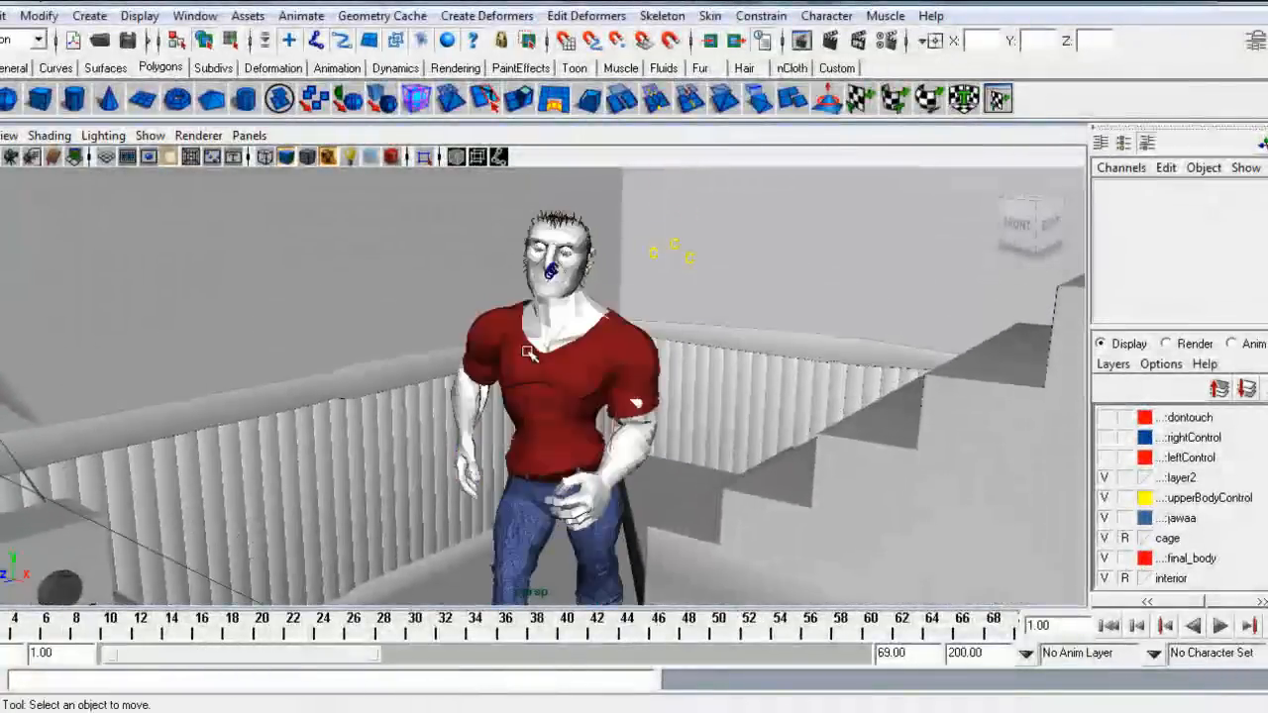
Step: Toggle the final_body layer off and back on around a closer look at the eyeballs, teeth and upper-body joints
alt+right_drag(471, 315, 792, 393)
click(1103, 557)
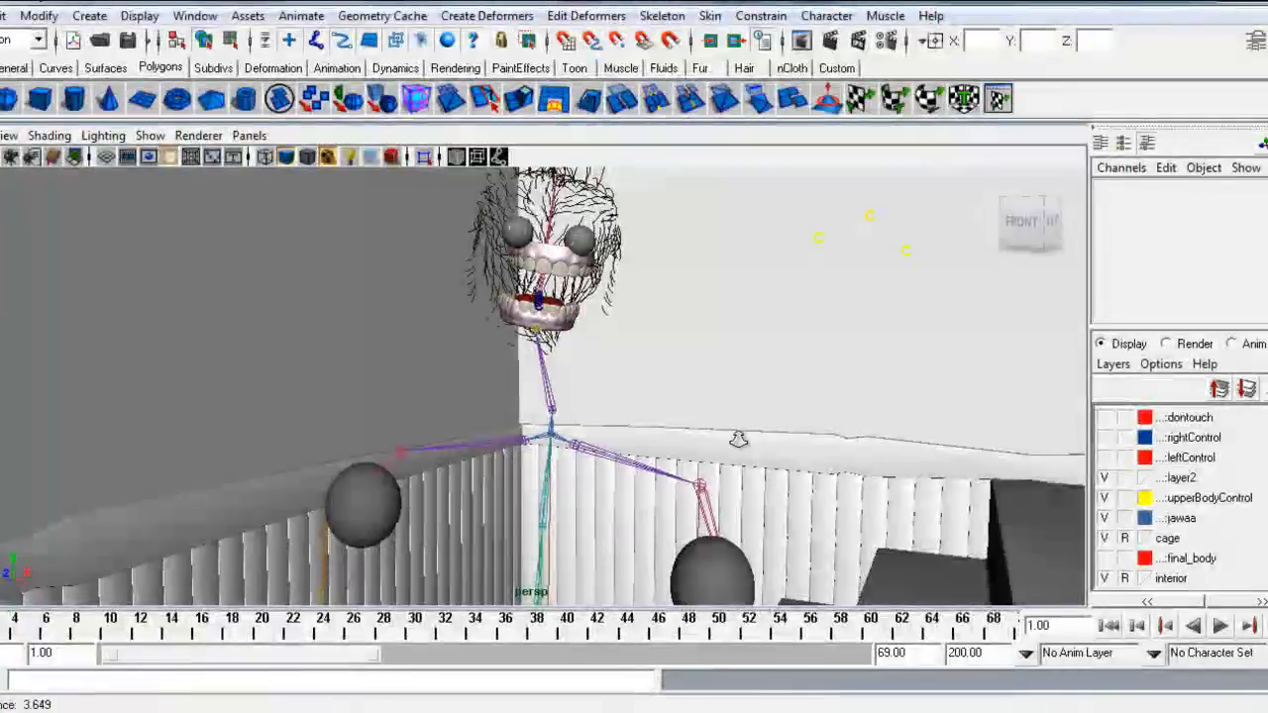
alt+right_drag(760, 439, 562, 394)
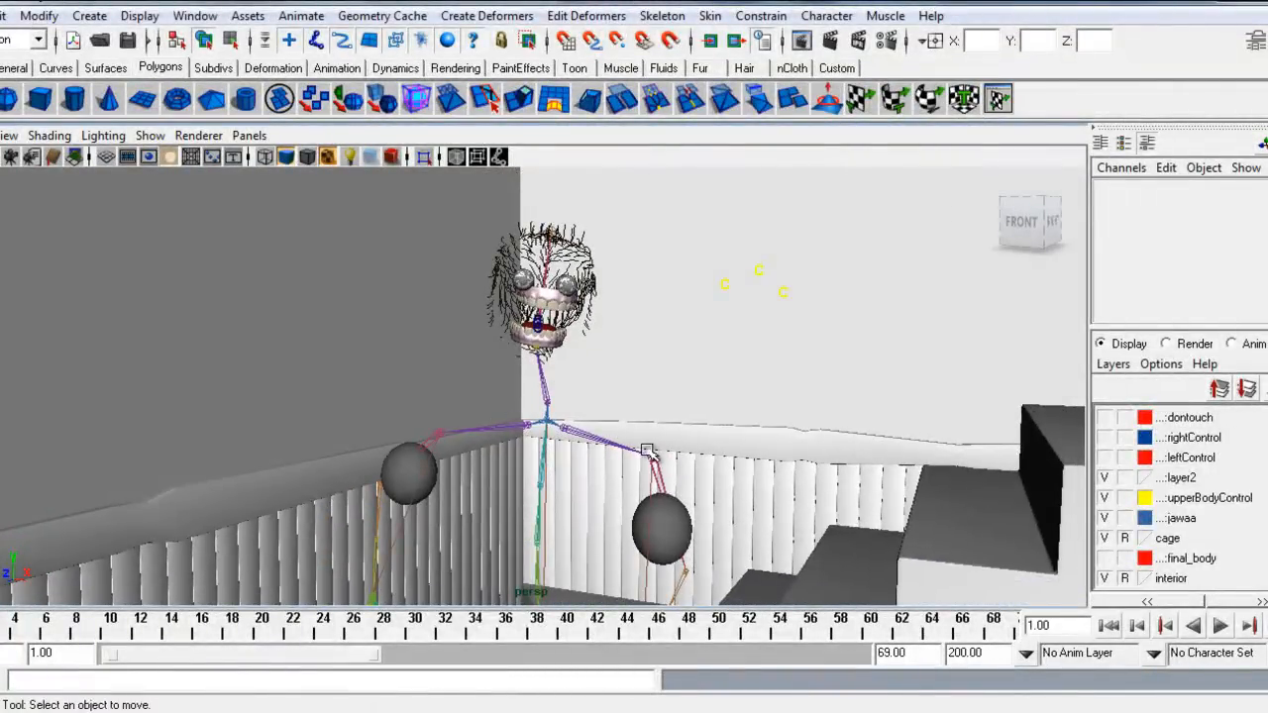
alt+drag(546, 428, 569, 426)
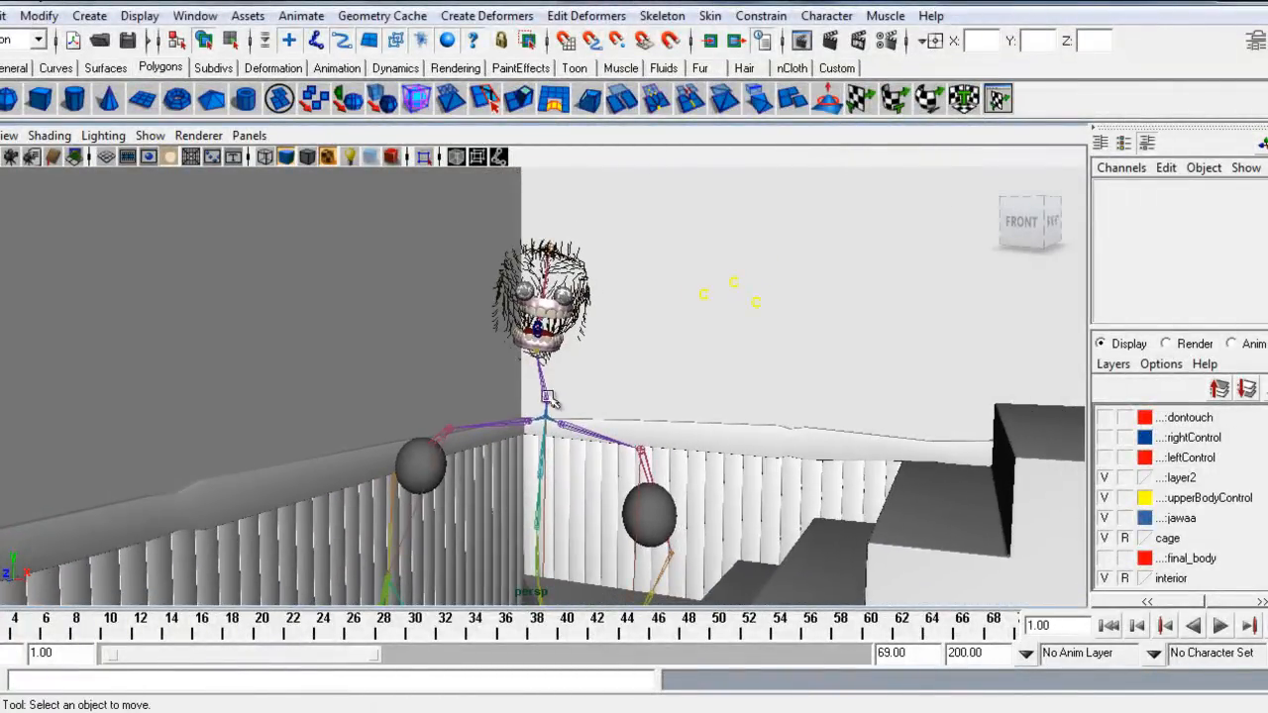
click(1104, 557)
Step: Turn on the display of NURBS curves in the viewport and bring the character's rig controls into view
alt+right_drag(813, 511, 852, 495)
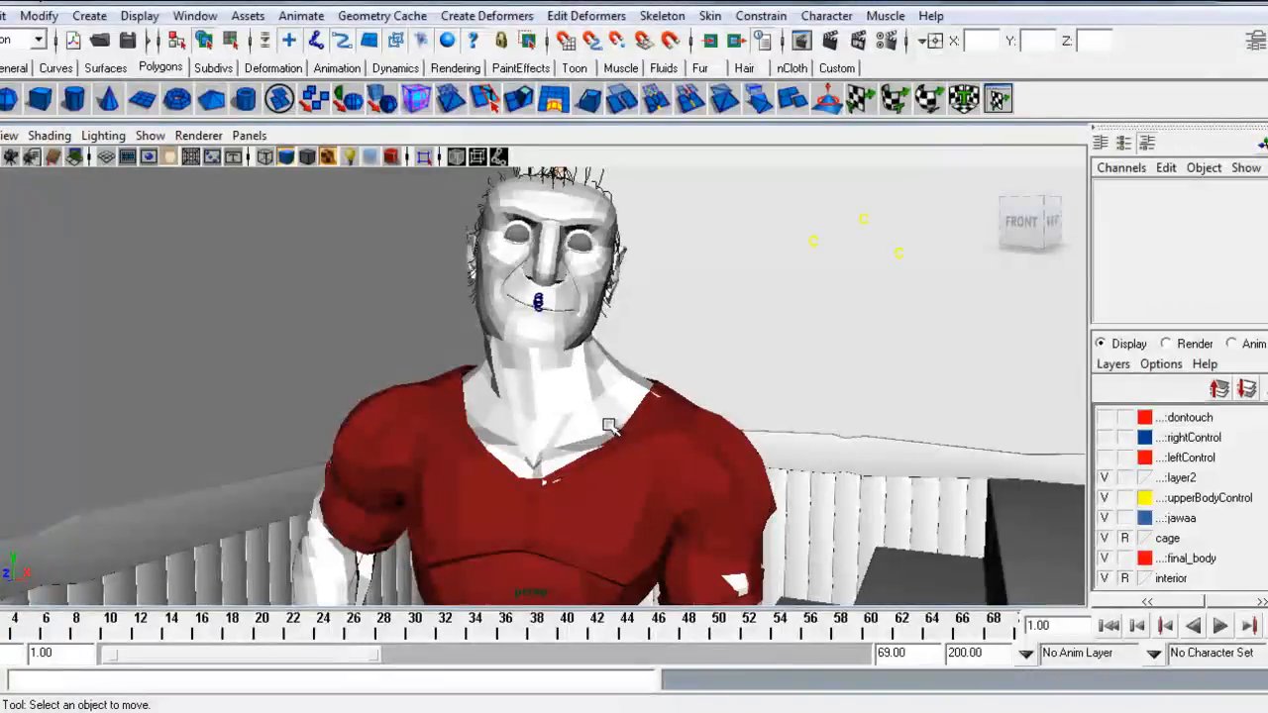
alt+right_drag(798, 418, 780, 428)
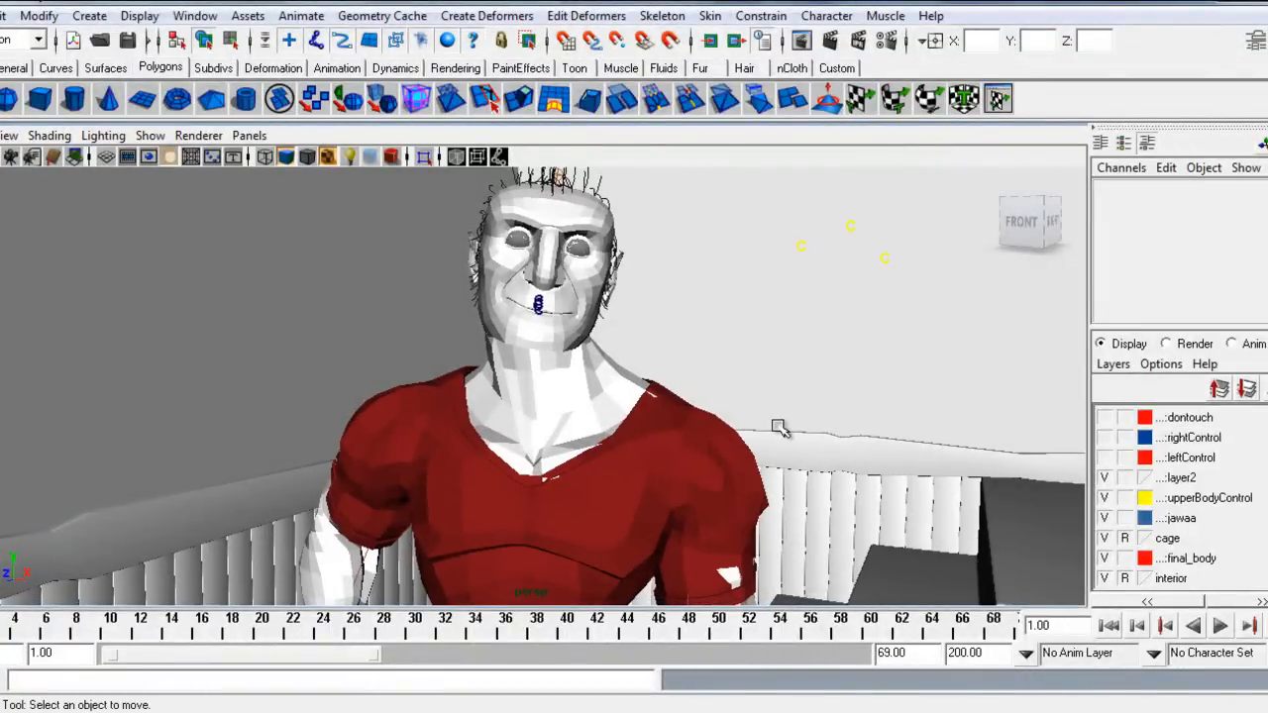
alt+right_drag(654, 360, 643, 456)
click(150, 136)
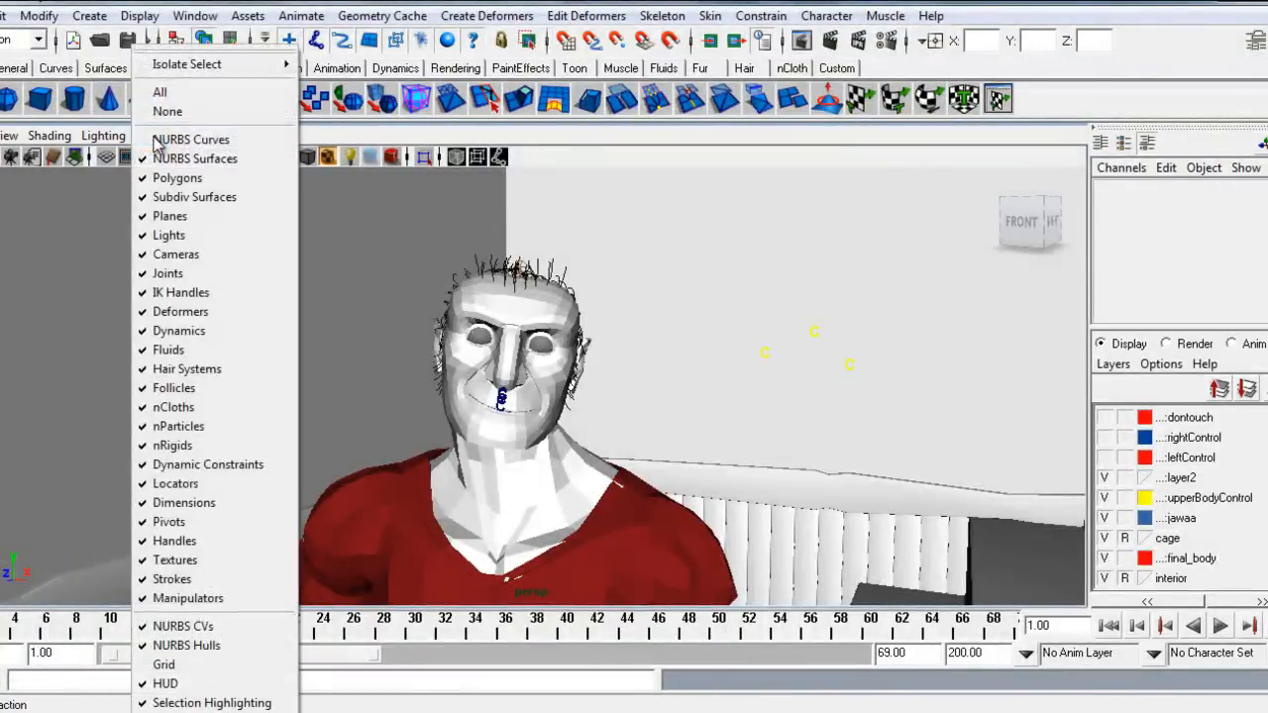
click(193, 132)
alt+right_drag(672, 416, 562, 452)
alt+right_drag(750, 453, 634, 397)
alt+middle_drag(620, 334, 624, 215)
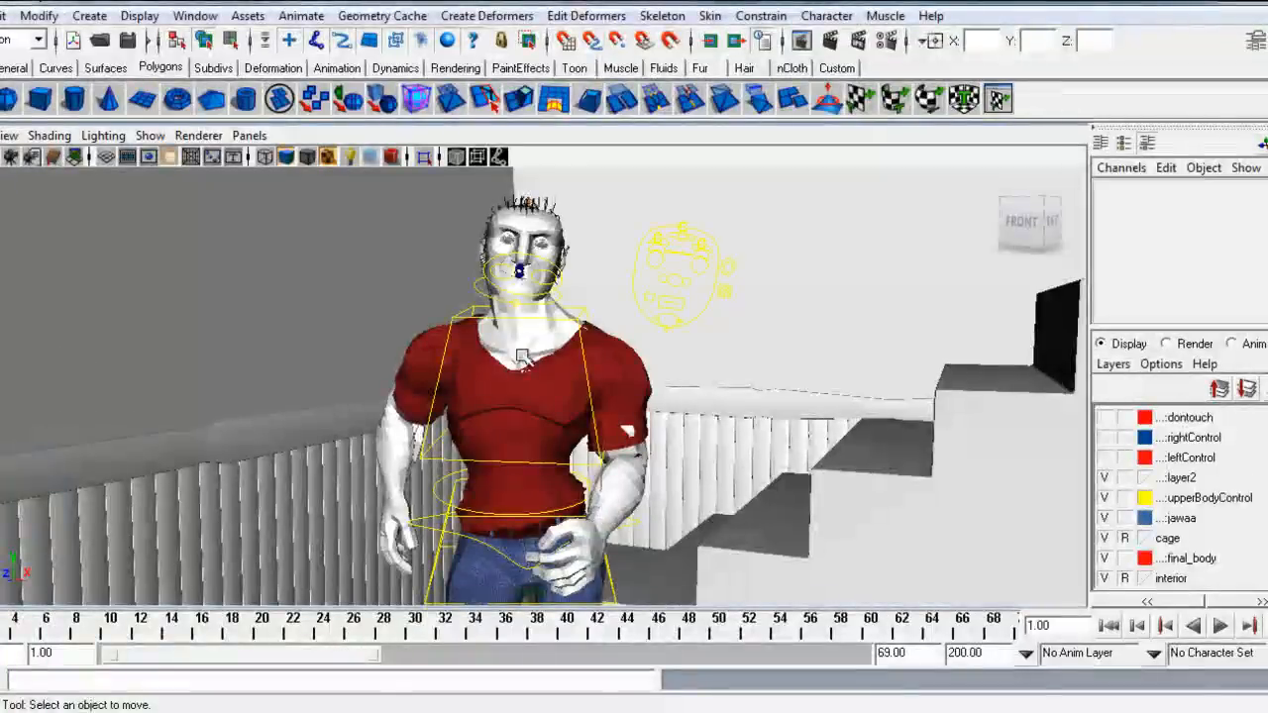
Step: Select the character's chest control, try moving it, and undo the move
alt+right_drag(521, 360, 651, 340)
click(592, 288)
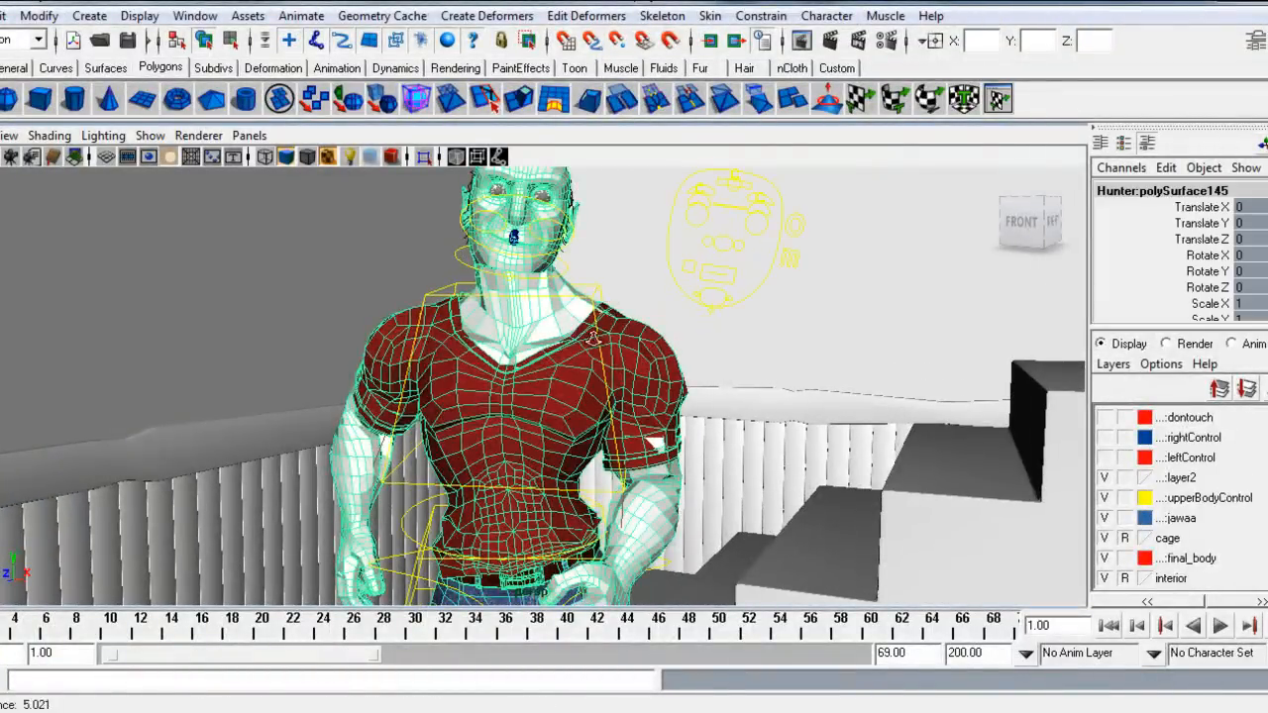
click(601, 283)
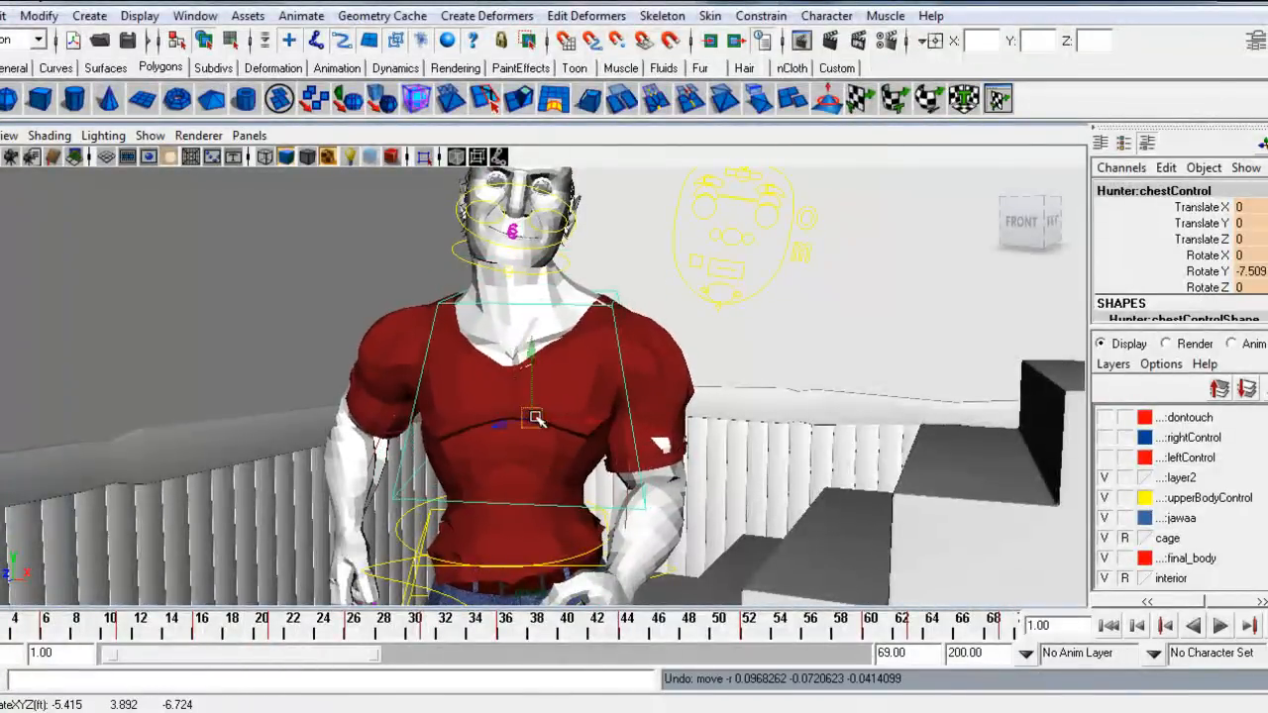
Step: Try moving the character's hip control and undo the move
alt+drag(654, 445, 693, 501)
click(730, 498)
alt+drag(843, 509, 579, 411)
key(ctrl+z)
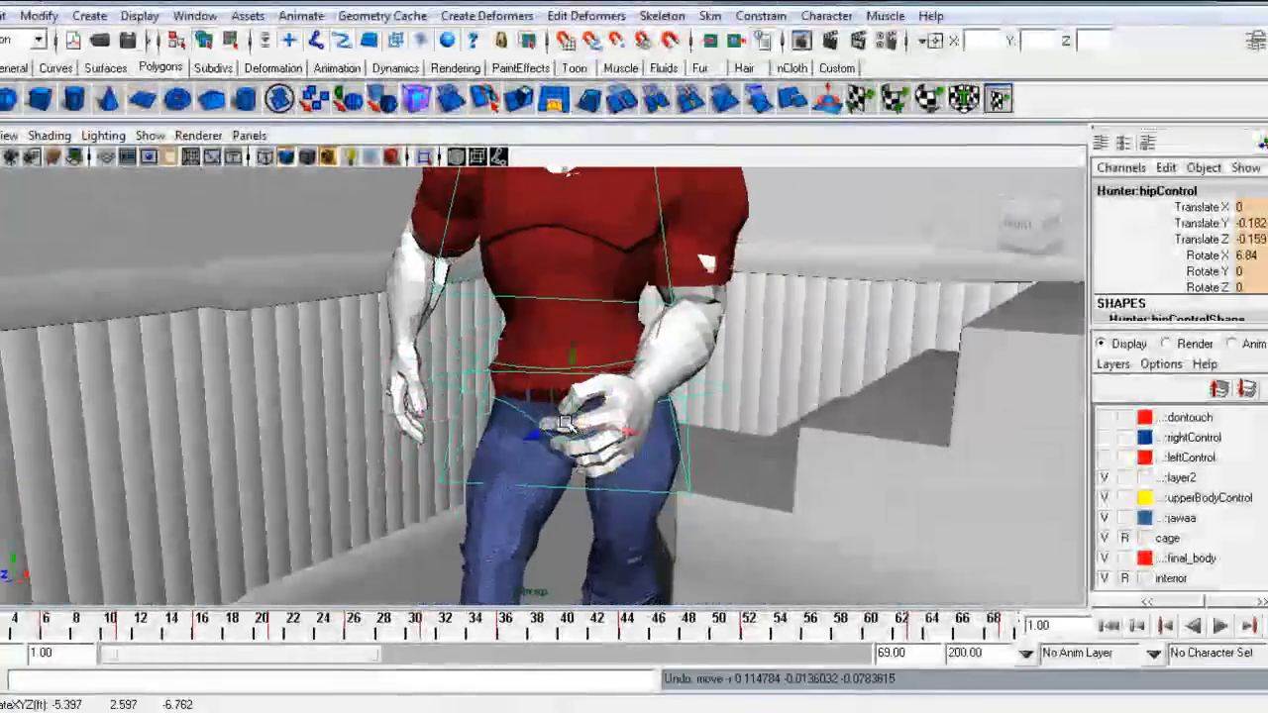
Step: Try the mouth and jaw controls on the facial control board beside the head, and undo the move
alt+right_drag(750, 396, 659, 398)
alt+middle_drag(659, 398, 643, 555)
alt+right_drag(832, 303, 926, 289)
alt+middle_drag(747, 297, 716, 427)
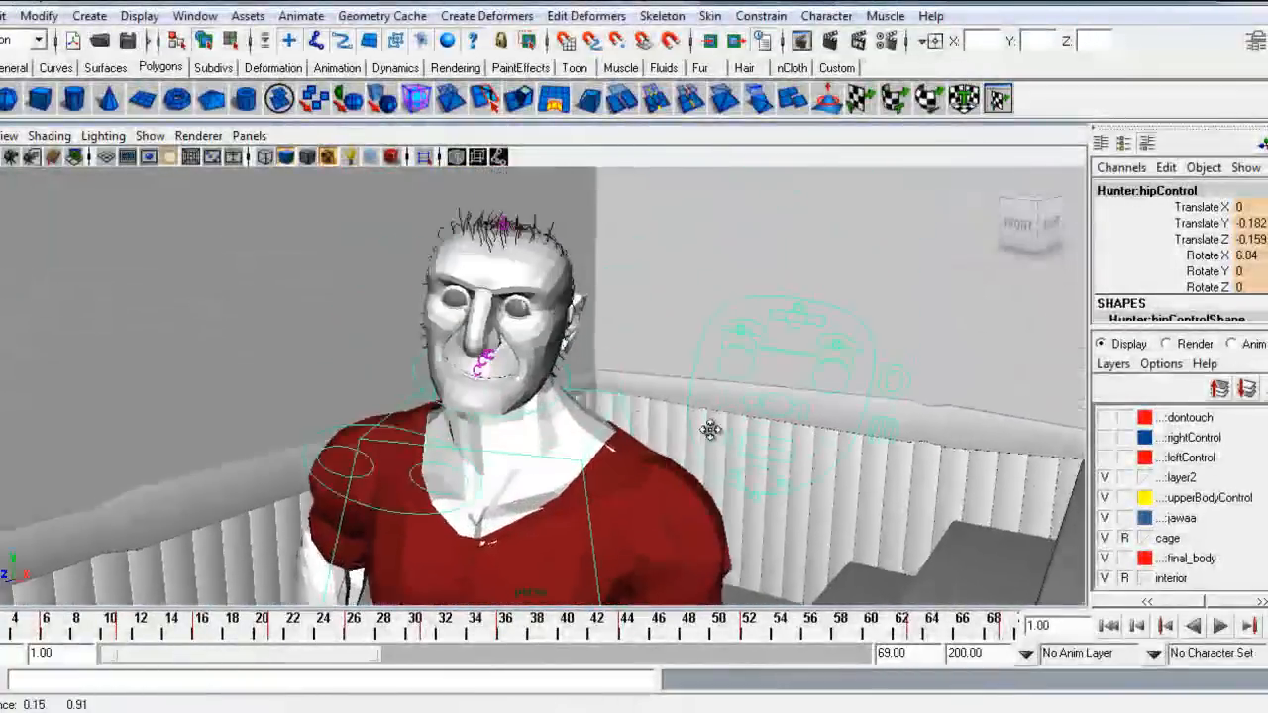
alt+drag(716, 427, 611, 371)
alt+right_drag(634, 381, 796, 430)
alt+drag(733, 391, 674, 370)
click(943, 451)
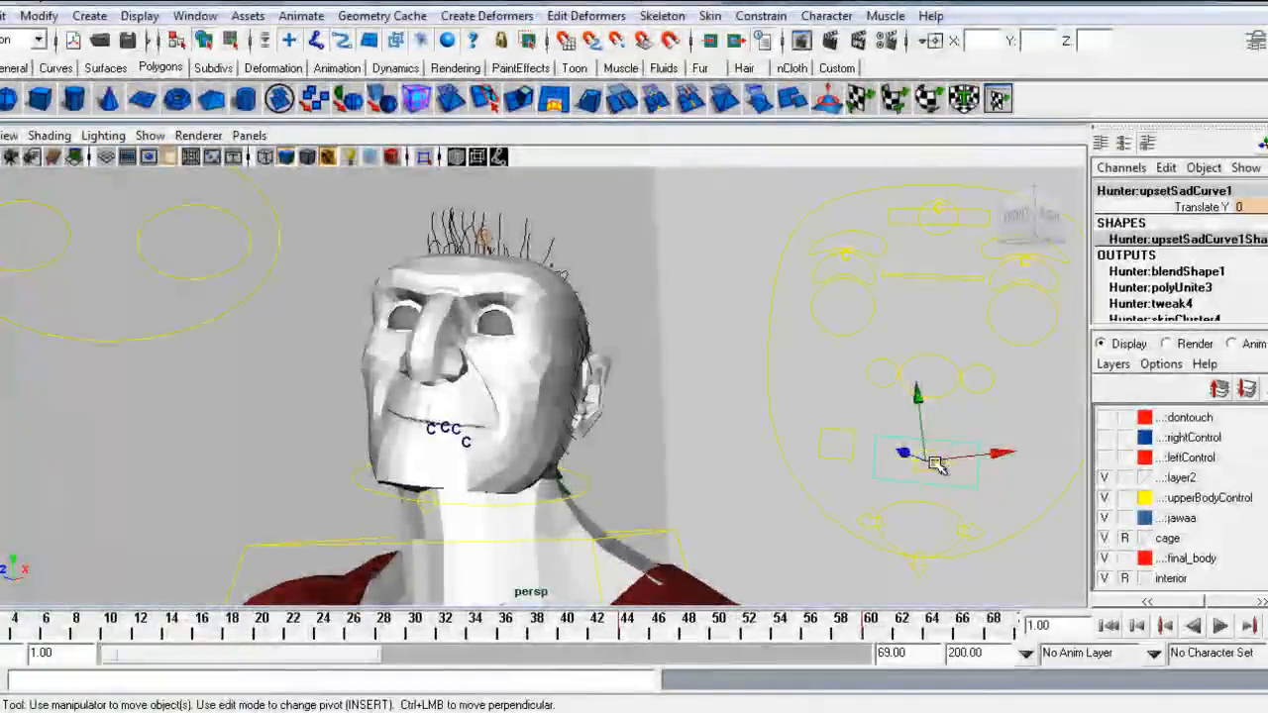
click(929, 504)
mouse_move(932, 510)
mouse_down()
mouse_move(934, 531)
mouse_move(977, 558)
mouse_move(953, 510)
mouse_move(860, 473)
mouse_move(877, 515)
mouse_move(900, 475)
mouse_move(909, 512)
mouse_up()
key(ctrl+z)
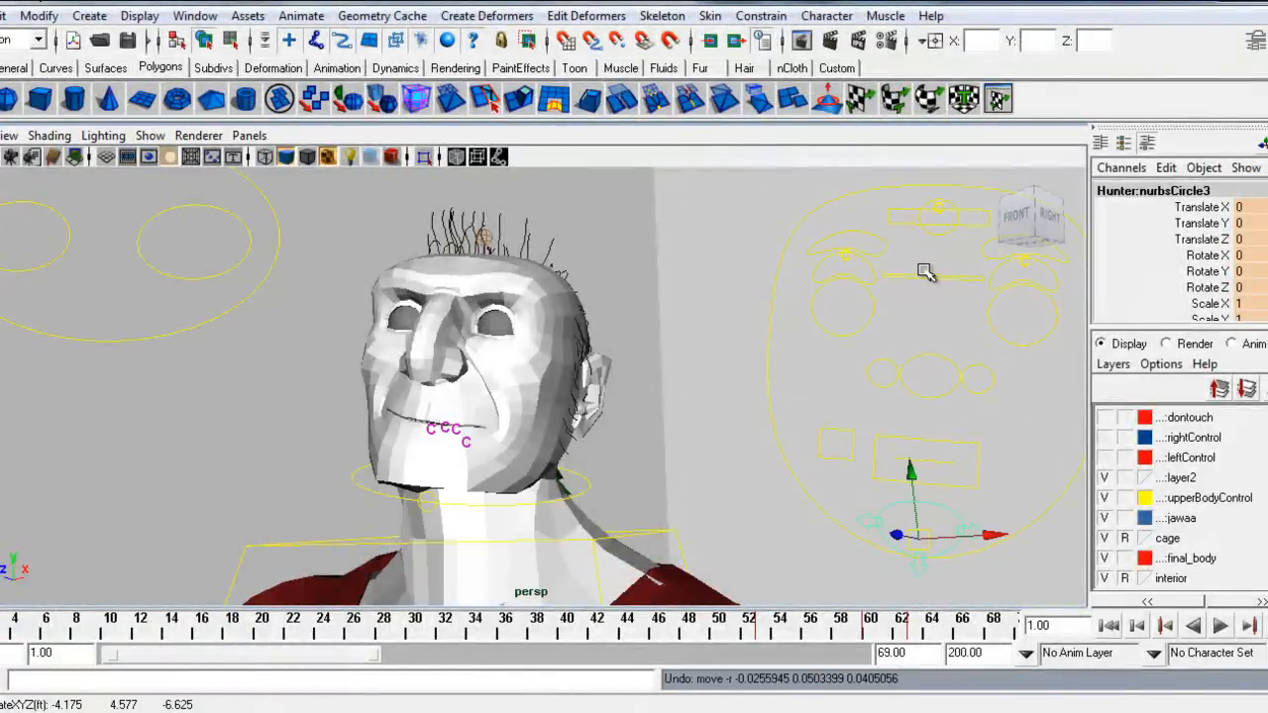
Step: Try lowering the right eyebrow control on the facial control board and undo the move
click(874, 236)
drag(849, 238, 846, 266)
key(ctrl+z)
Step: Turn off the display of NURBS curves in the viewport
alt+right_drag(878, 345, 820, 398)
alt+drag(828, 372, 646, 445)
alt+right_drag(646, 445, 606, 441)
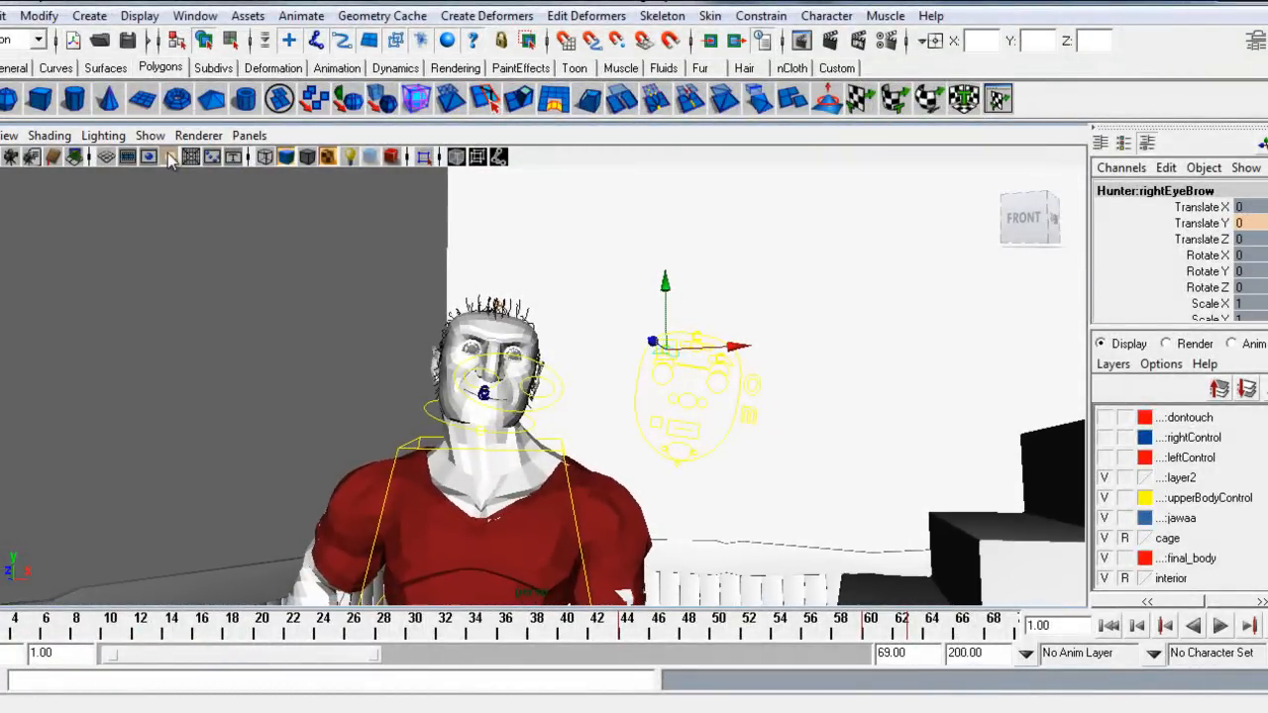
click(154, 136)
click(183, 133)
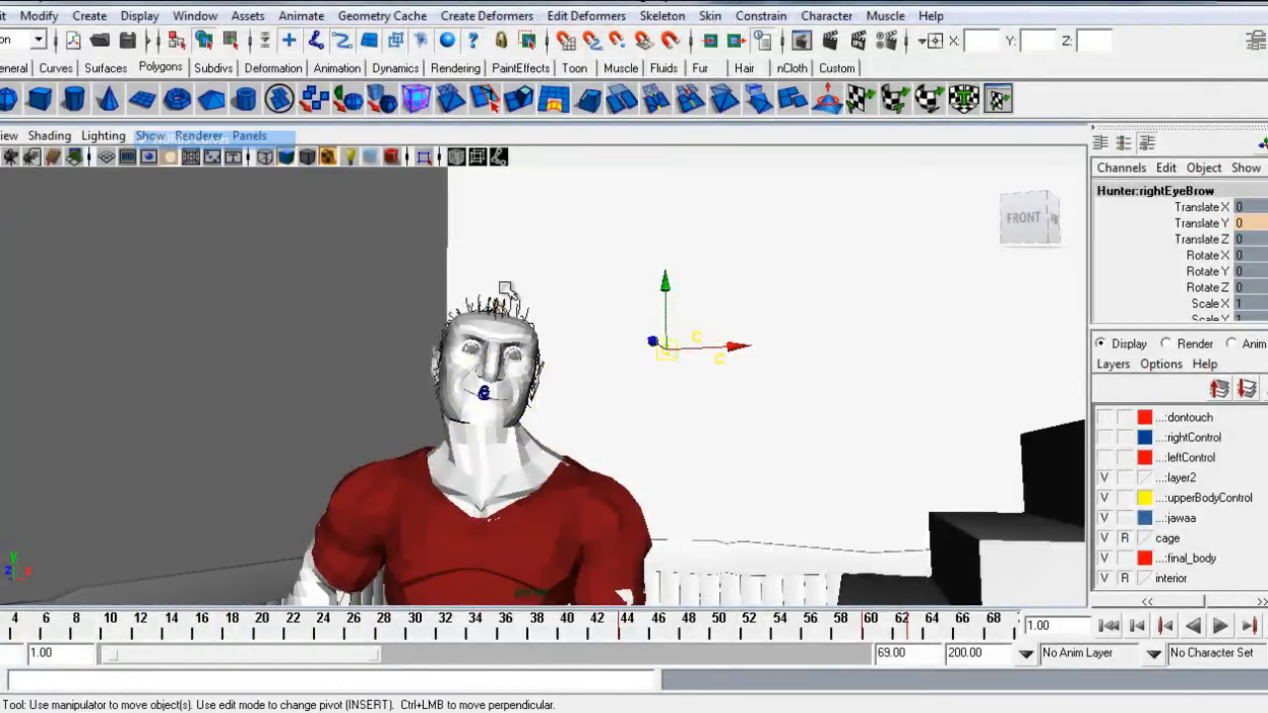
Step: Examine the full character from head to boots within the room from several angles and distances
alt+right_drag(536, 391, 475, 398)
alt+drag(673, 462, 584, 463)
alt+middle_drag(663, 388, 668, 233)
alt+drag(681, 433, 545, 485)
alt+right_drag(546, 484, 592, 401)
alt+middle_drag(614, 377, 674, 262)
alt+drag(598, 367, 484, 425)
alt+middle_drag(484, 425, 493, 500)
alt+drag(540, 391, 549, 362)
alt+middle_drag(541, 381, 535, 428)
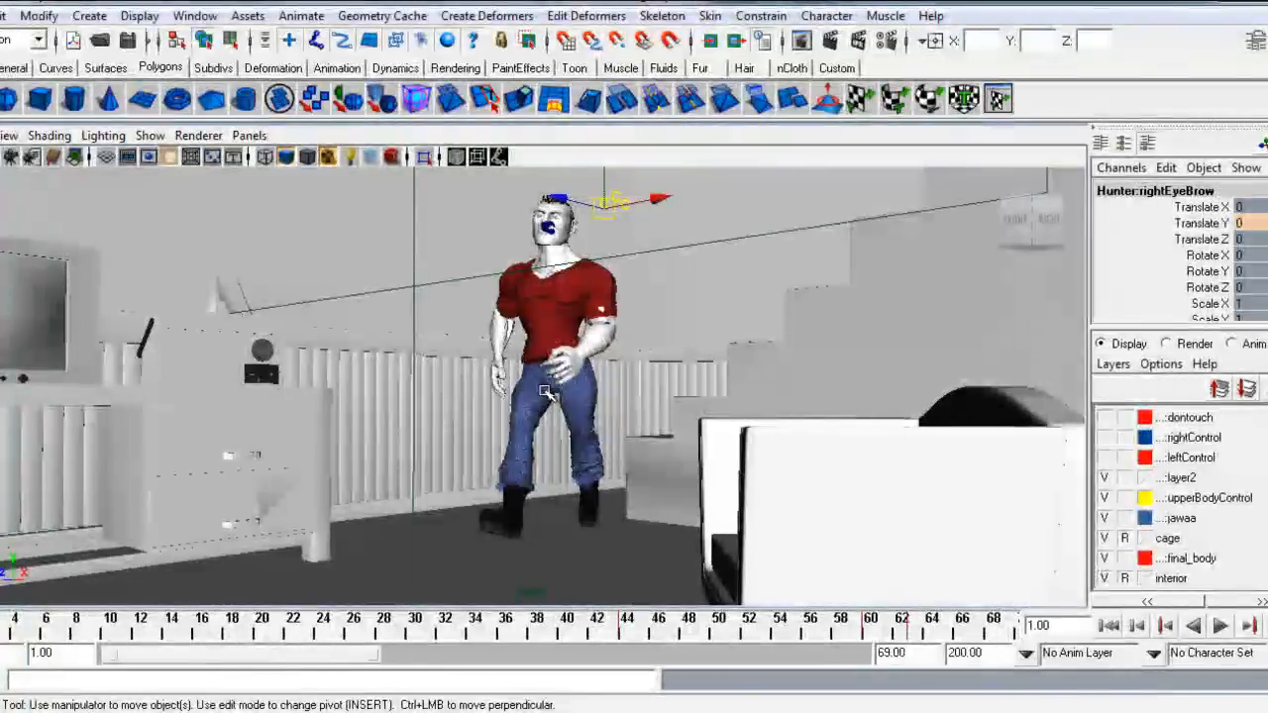
alt+drag(520, 390, 529, 367)
alt+middle_drag(529, 367, 531, 434)
Step: Show the scene through the shot11_12 camera
click(249, 134)
mouse_move(404, 158)
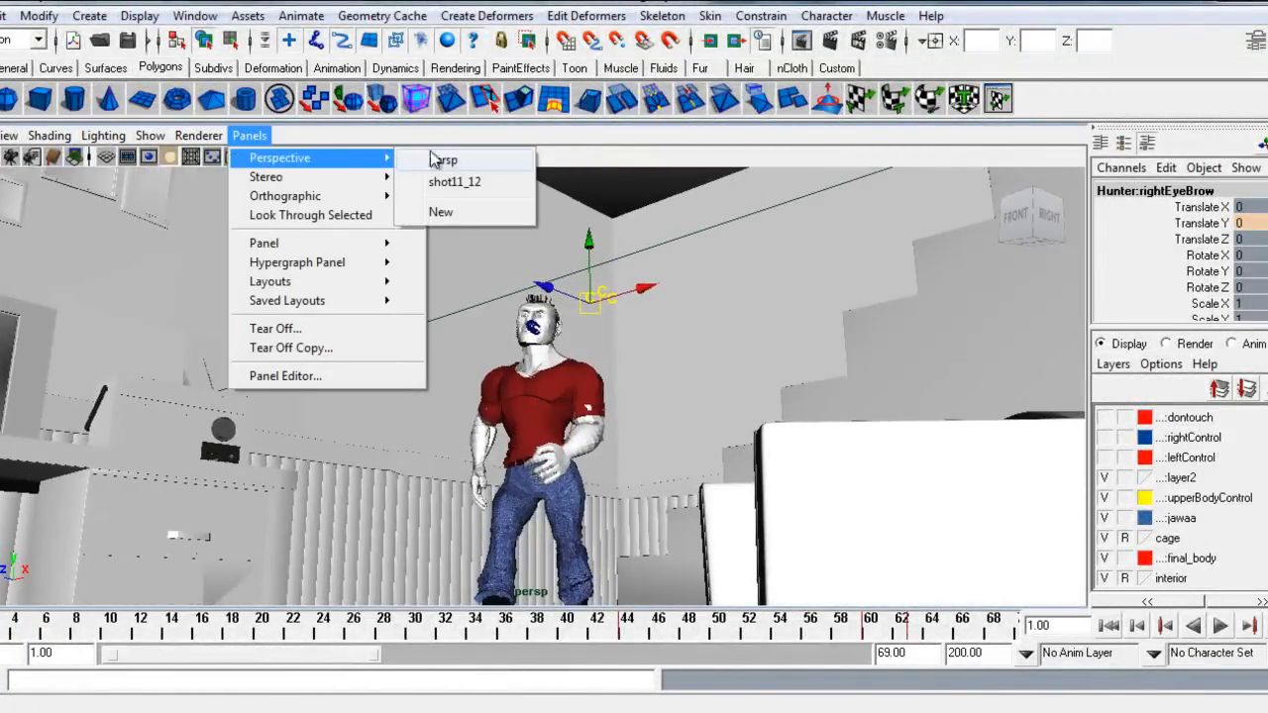
click(454, 182)
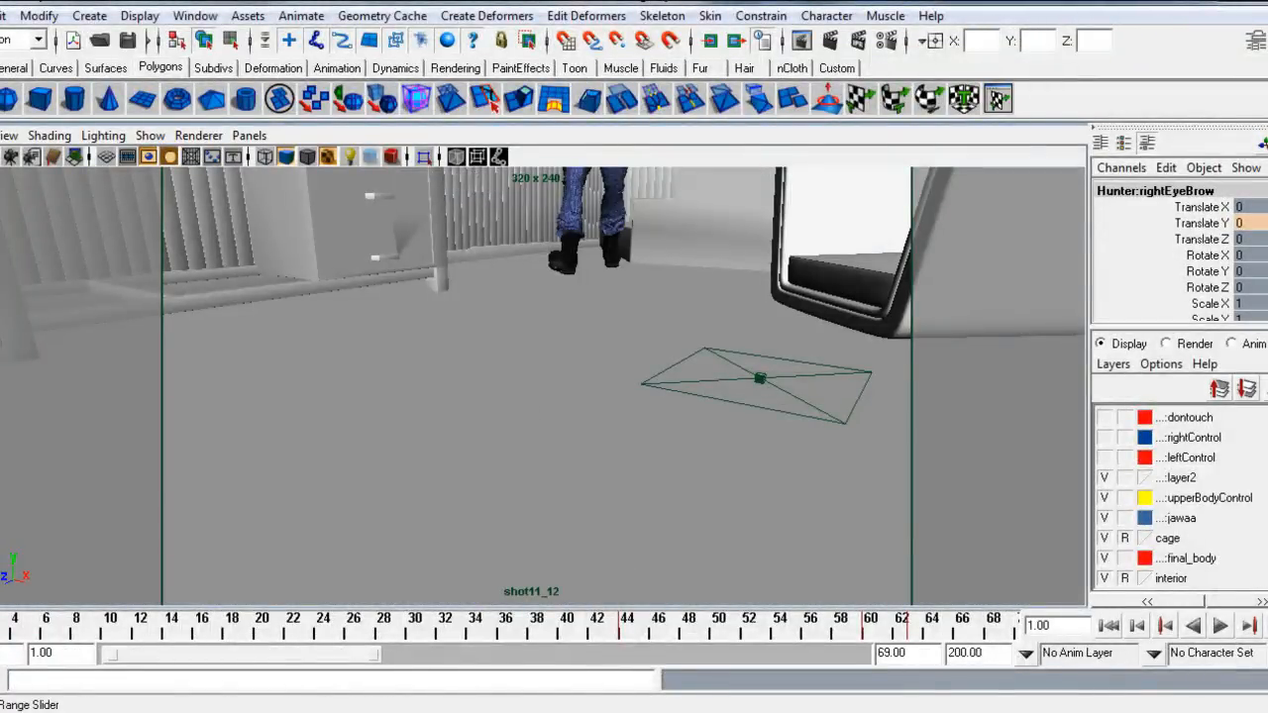
Step: Play and scrub through the shot's walk animation, ending at frame 47
drag(626, 624, 444, 630)
key(alt+v)
drag(539, 626, 171, 626)
mouse_move(270, 624)
mouse_down()
mouse_move(595, 609)
mouse_move(631, 595)
mouse_move(852, 605)
mouse_move(832, 619)
mouse_move(570, 629)
mouse_move(107, 630)
mouse_up()
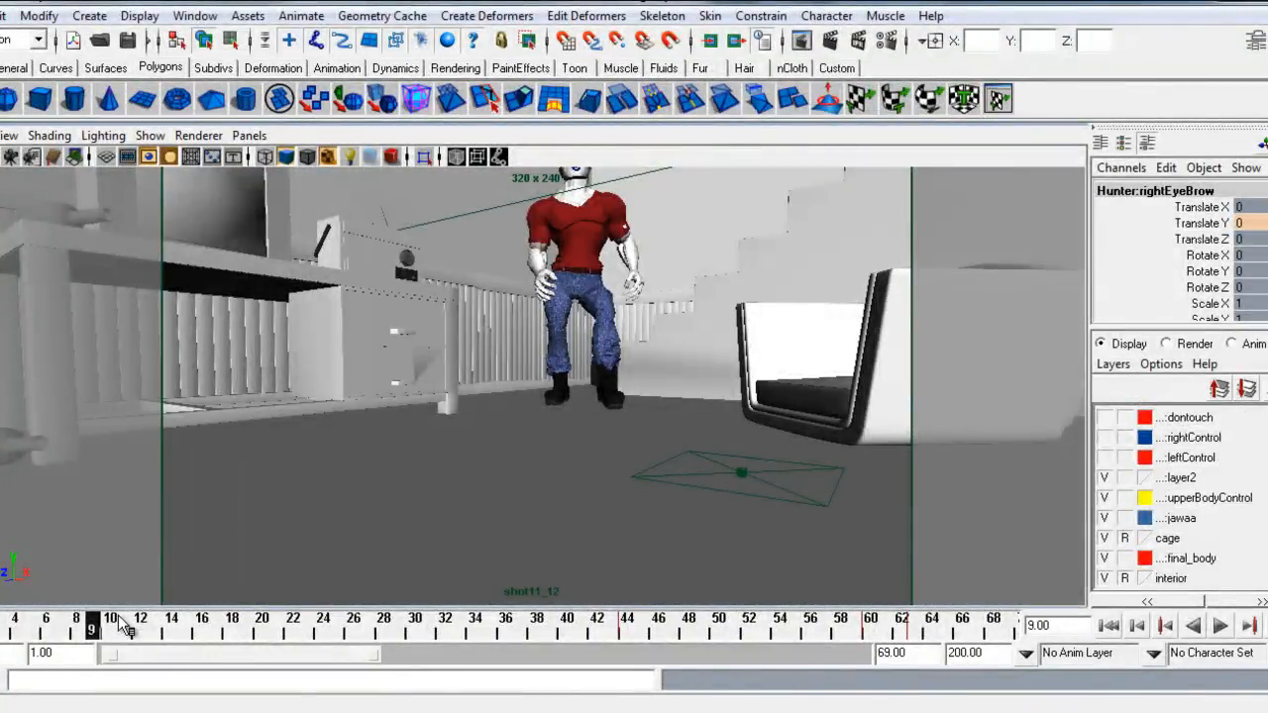
mouse_move(123, 624)
mouse_down()
mouse_move(441, 626)
mouse_move(670, 585)
mouse_up()
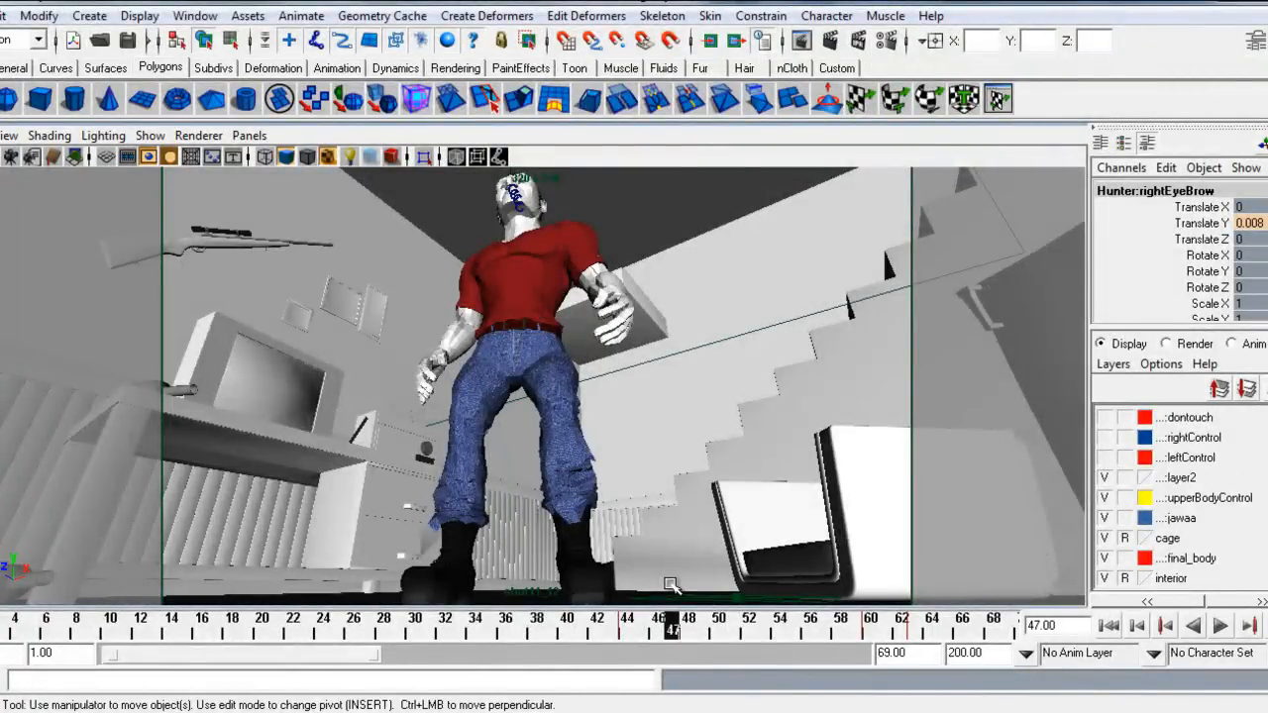
Step: Switch to the FCheck window to view the rendered shot12 image sequence
mouse_move(416, 701)
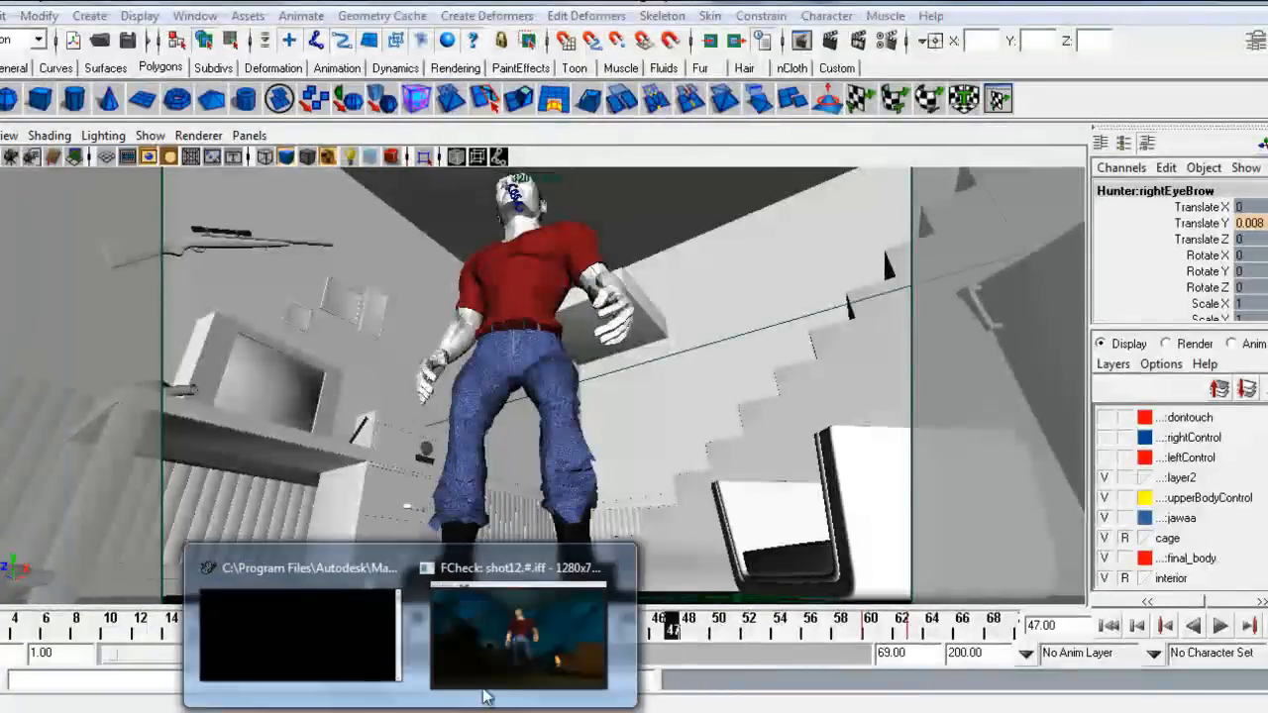
click(526, 603)
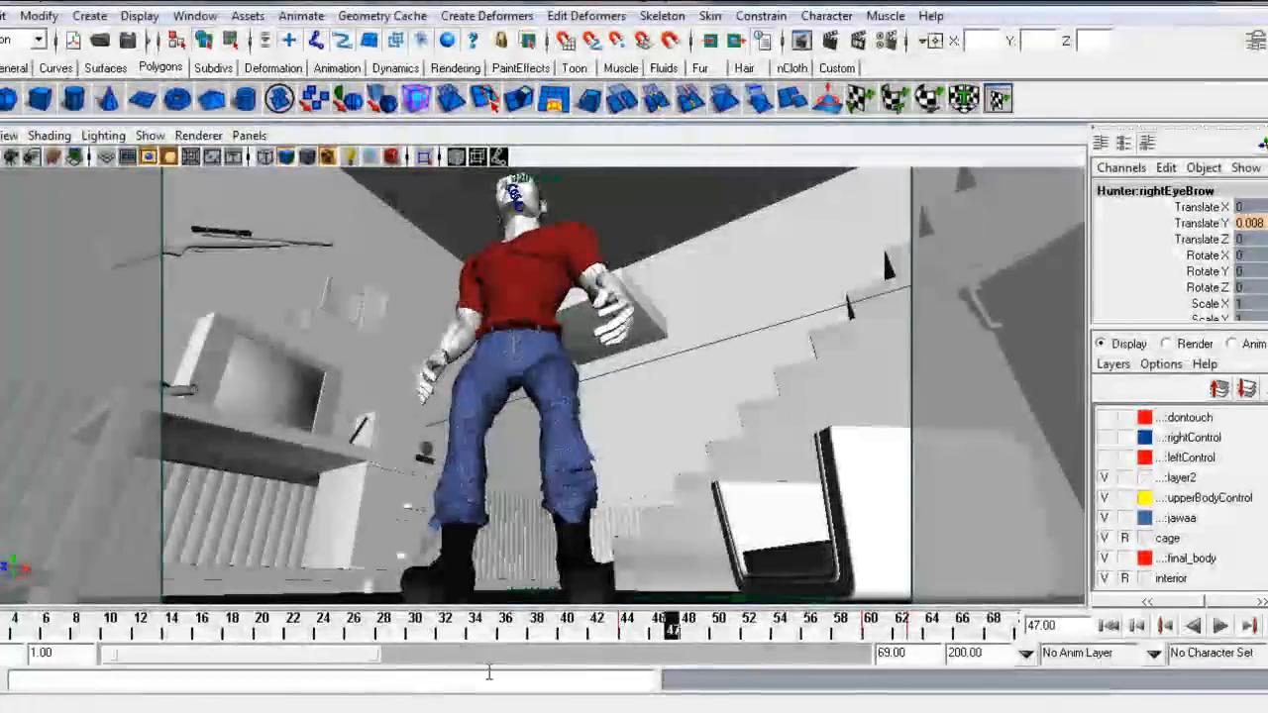
click(548, 622)
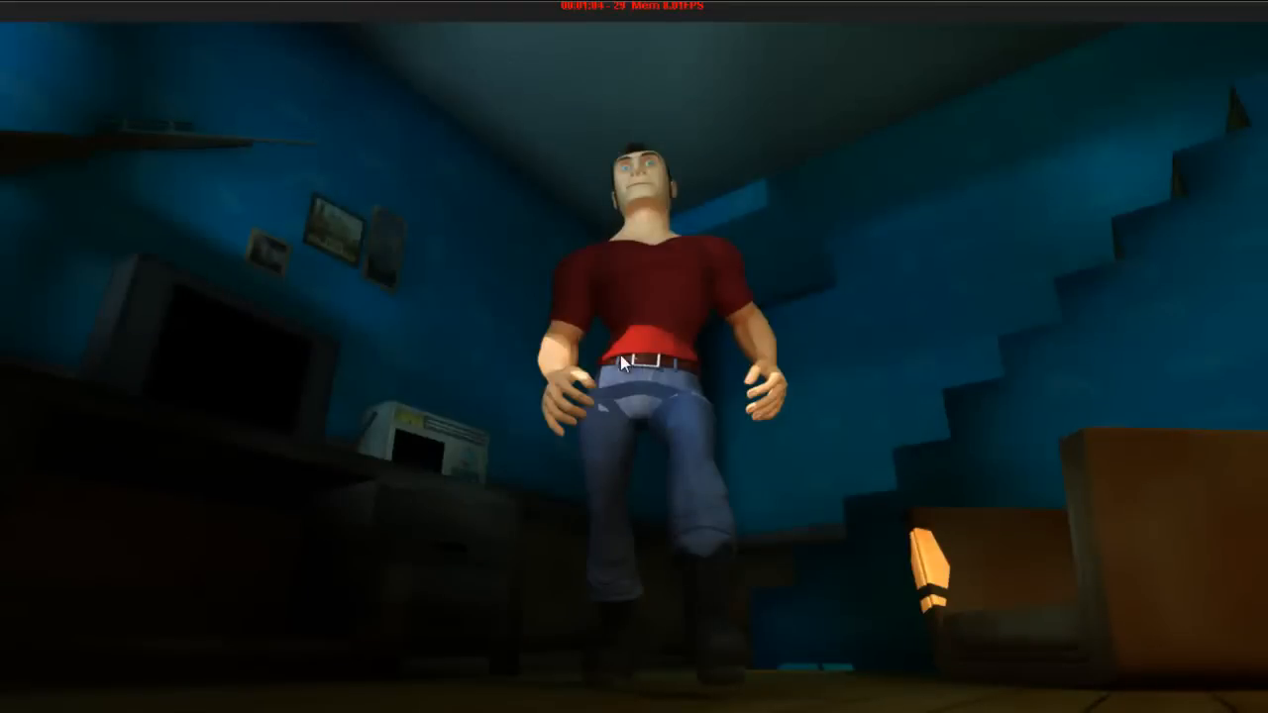